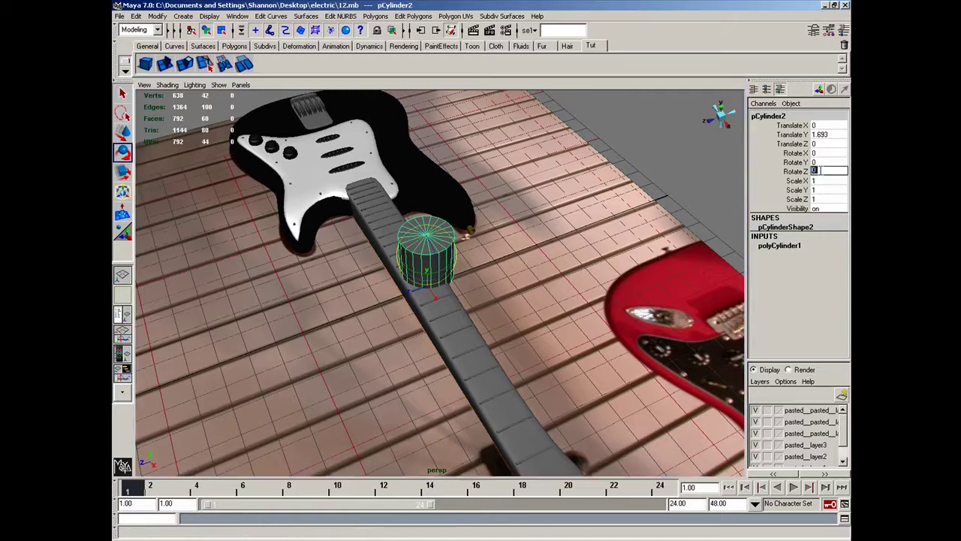
- Rotate the cylinder 90 degrees about Z and scale it down uniformly to about 0.101
{"action": "type", "text": "90"}
{"action": "key", "text": "Return"}
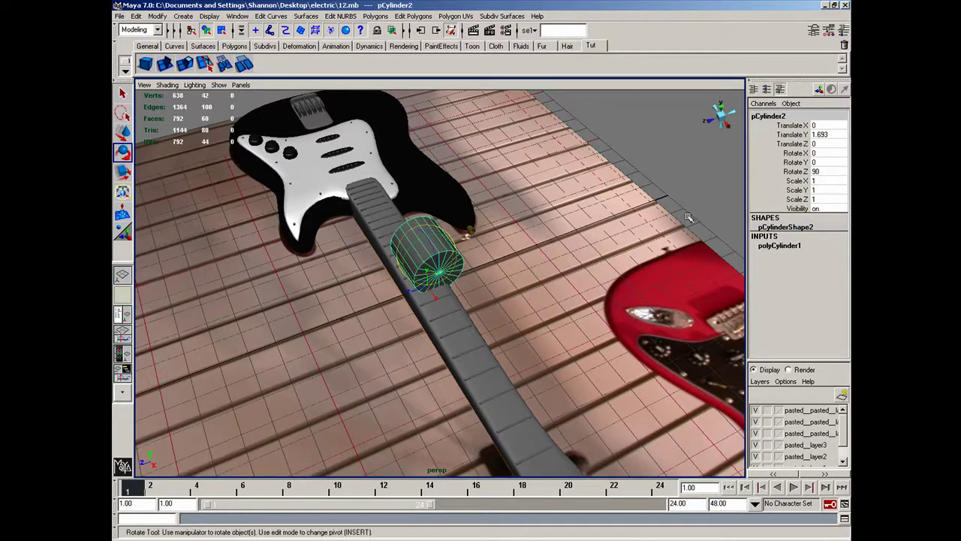
{"action": "left_click_drag", "start_coordinate": [490, 265], "coordinate": [557, 261], "text": "alt"}
{"action": "key", "text": "r"}
{"action": "left_click_drag", "start_coordinate": [502, 234], "coordinate": [461, 234]}
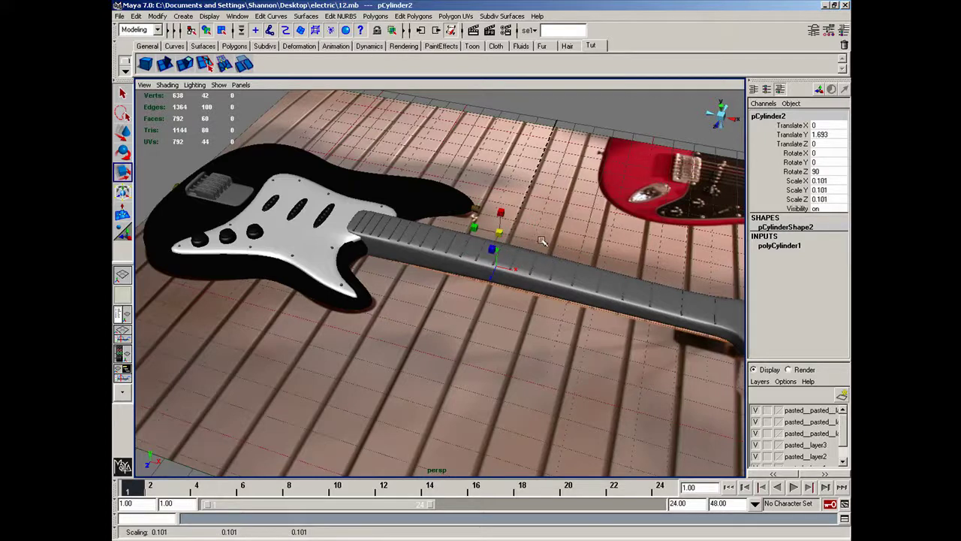
- Lower the small cylinder onto the fretboard, to about 1.052 in Y
{"action": "key", "text": "f"}
{"action": "right_click_drag", "start_coordinate": [543, 245], "coordinate": [519, 343], "text": "alt"}
{"action": "left_click_drag", "start_coordinate": [519, 343], "coordinate": [434, 311], "text": "alt"}
{"action": "key", "text": "w"}
{"action": "left_click_drag", "start_coordinate": [435, 274], "coordinate": [684, 318]}
- Scale the cylinder into a long thin string, about 0.023 thick and 5.894 along its length axis
{"action": "key", "text": "r"}
{"action": "left_click_drag", "start_coordinate": [414, 373], "coordinate": [184, 373]}
{"action": "left_click_drag", "start_coordinate": [440, 372], "coordinate": [335, 397]}
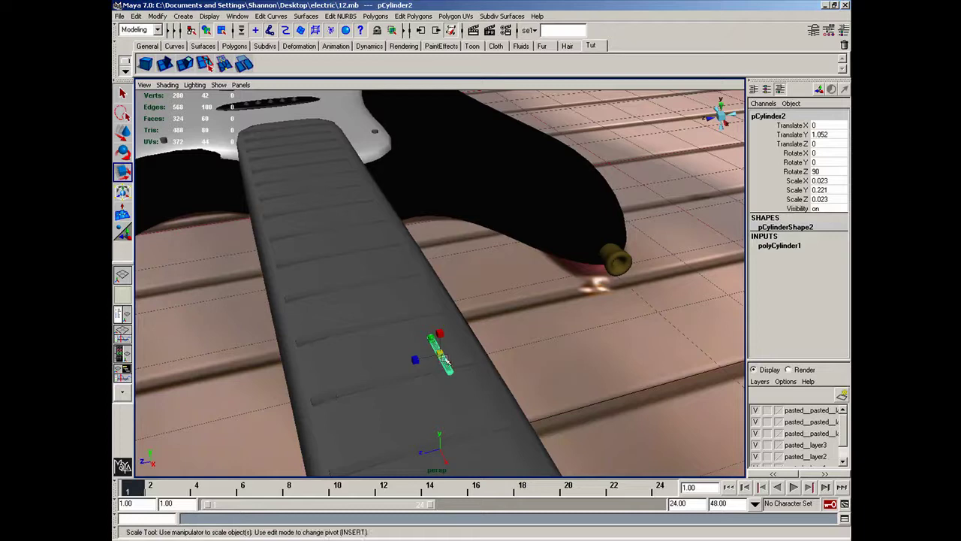
{"action": "left_click_drag", "start_coordinate": [431, 341], "coordinate": [231, 144]}
- Raise the string slightly above the fretboard, to about 1.065 in Y, checking its height in the front view
{"action": "scroll", "coordinate": [393, 239], "scroll_direction": "down", "scroll_amount": 1}
{"action": "key", "text": "w"}
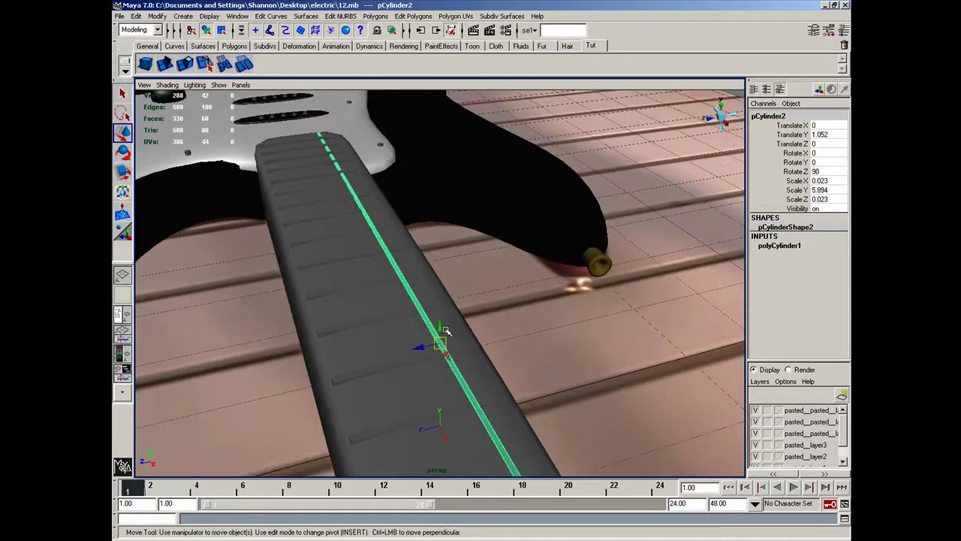
{"action": "left_click_drag", "start_coordinate": [441, 331], "coordinate": [439, 331]}
{"action": "left_click_drag", "start_coordinate": [435, 328], "coordinate": [732, 323], "text": "alt"}
{"action": "key", "text": "space"}
{"action": "left_click_drag", "start_coordinate": [453, 343], "coordinate": [504, 342]}
{"action": "right_click_drag", "start_coordinate": [505, 343], "coordinate": [470, 333], "text": "alt"}
{"action": "key", "text": "space"}
{"action": "left_click_drag", "start_coordinate": [470, 333], "coordinate": [466, 356]}
- Slide the string along the neck toward the bridge, to about -6.487 in X
{"action": "middle_click_drag", "start_coordinate": [466, 356], "coordinate": [497, 372], "text": "alt"}
{"action": "right_click_drag", "start_coordinate": [497, 373], "coordinate": [518, 364], "text": "alt"}
{"action": "middle_click_drag", "start_coordinate": [518, 363], "coordinate": [587, 367], "text": "alt"}
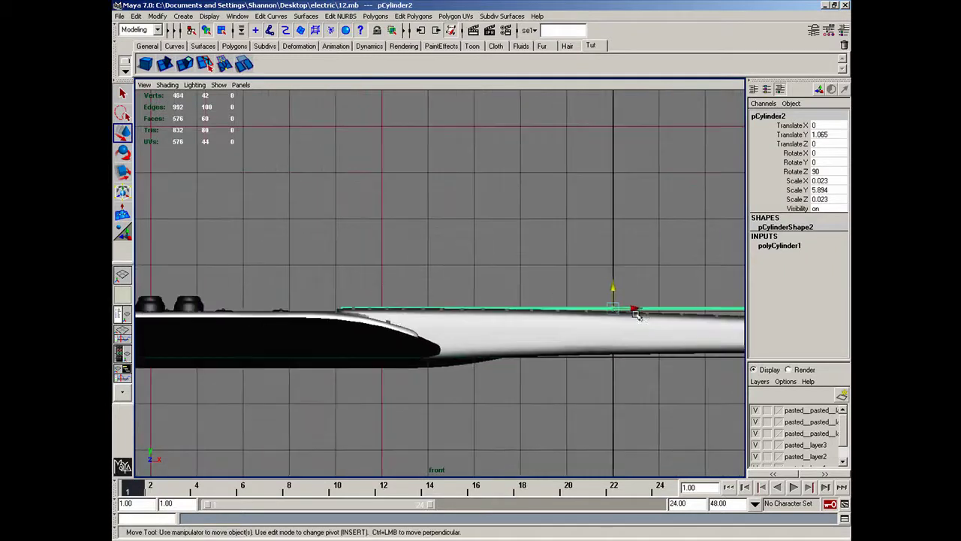
{"action": "left_click_drag", "start_coordinate": [643, 310], "coordinate": [471, 309]}
{"action": "middle_click_drag", "start_coordinate": [472, 310], "coordinate": [666, 310], "text": "alt"}
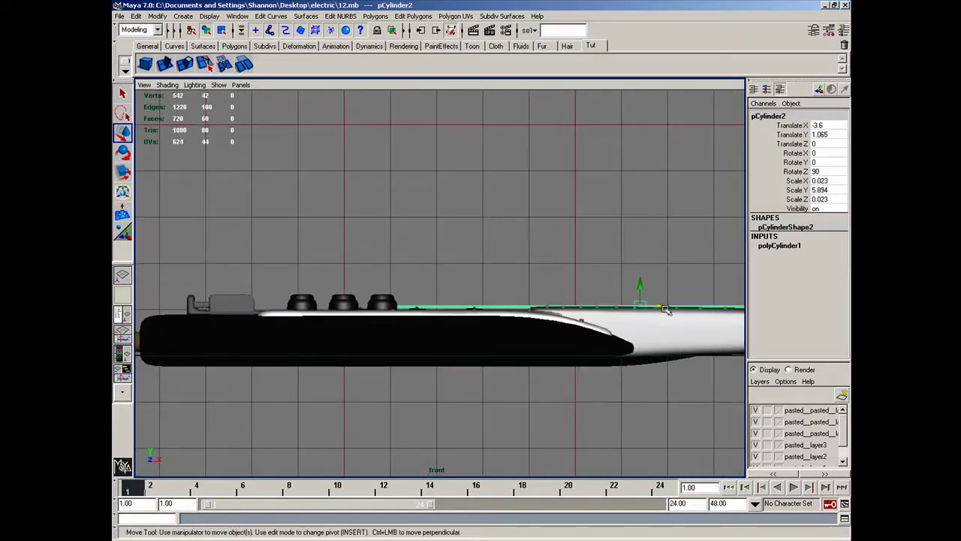
{"action": "left_click_drag", "start_coordinate": [661, 308], "coordinate": [528, 309]}
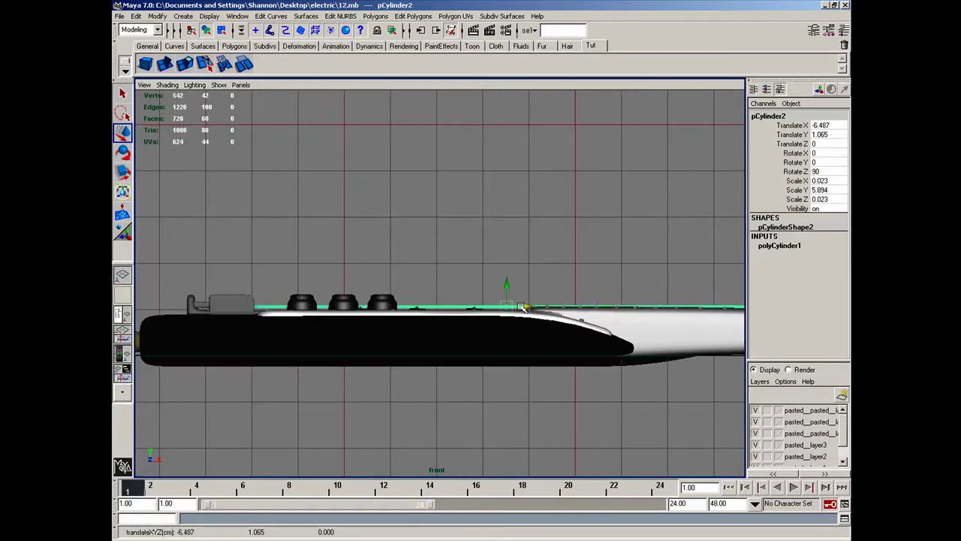
- In the top view, shift the string sideways to about -0.169 in Z, in line with the first bridge saddle
{"action": "key", "text": "space"}
{"action": "left_click_drag", "start_coordinate": [359, 332], "coordinate": [321, 331]}
{"action": "right_click_drag", "start_coordinate": [320, 331], "coordinate": [383, 321], "text": "alt"}
{"action": "left_click_drag", "start_coordinate": [645, 305], "coordinate": [646, 293]}
- Extend the string to the first tuning post on the headstock by moving its end faces to about 9.247 in X
{"action": "middle_click_drag", "start_coordinate": [678, 295], "coordinate": [432, 301], "text": "alt"}
{"action": "middle_click_drag", "start_coordinate": [603, 315], "coordinate": [338, 315], "text": "alt"}
{"action": "middle_click_drag", "start_coordinate": [546, 313], "coordinate": [402, 312], "text": "alt"}
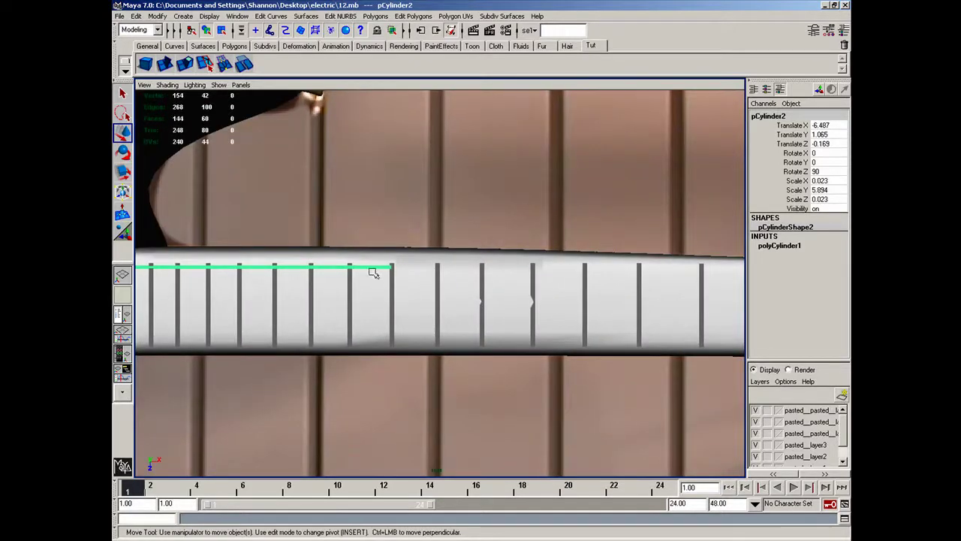
{"action": "right_click_drag", "start_coordinate": [385, 265], "coordinate": [386, 284]}
{"action": "left_click_drag", "start_coordinate": [376, 259], "coordinate": [366, 284]}
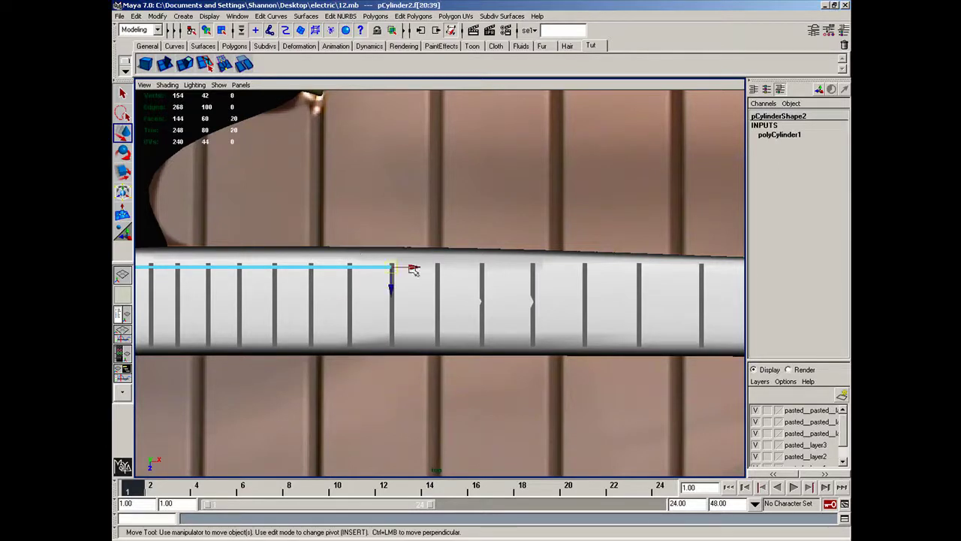
{"action": "left_click_drag", "start_coordinate": [415, 266], "coordinate": [665, 268]}
{"action": "middle_click_drag", "start_coordinate": [601, 278], "coordinate": [198, 282], "text": "alt"}
{"action": "left_click_drag", "start_coordinate": [263, 271], "coordinate": [681, 272]}
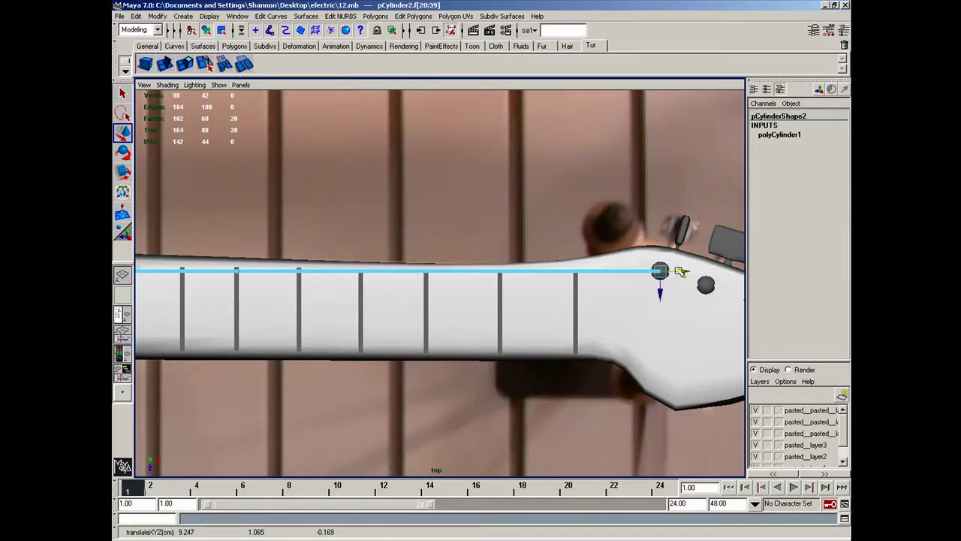
- Widen the neck's edge near the headstock by moving its control vertices outward, and return the neck to standard editing mode
{"action": "left_click", "coordinate": [461, 291]}
{"action": "right_click_drag", "start_coordinate": [464, 294], "coordinate": [444, 306]}
{"action": "left_click_drag", "start_coordinate": [496, 228], "coordinate": [565, 258]}
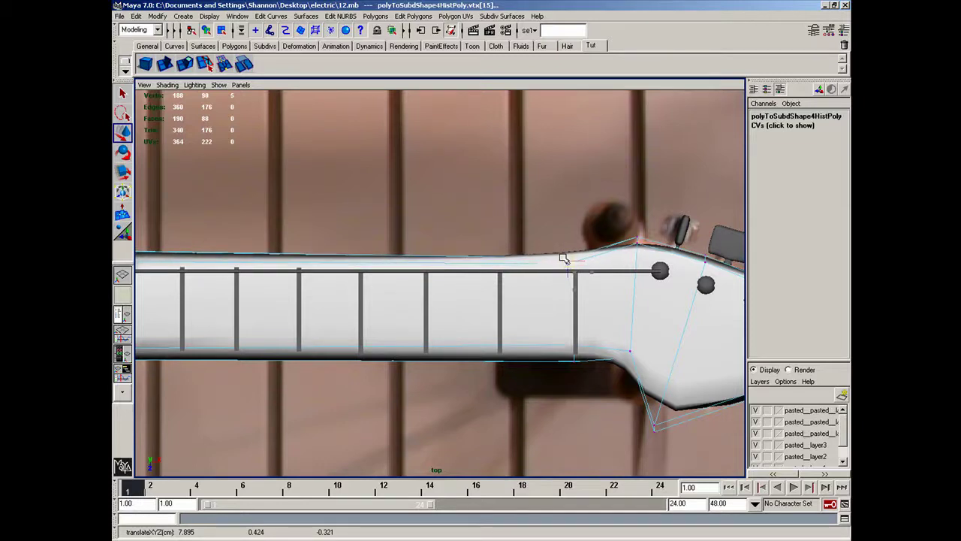
{"action": "left_click", "coordinate": [632, 271]}
{"action": "middle_click_drag", "start_coordinate": [328, 273], "coordinate": [499, 279], "text": "alt"}
{"action": "right_click_drag", "start_coordinate": [454, 310], "coordinate": [483, 318]}
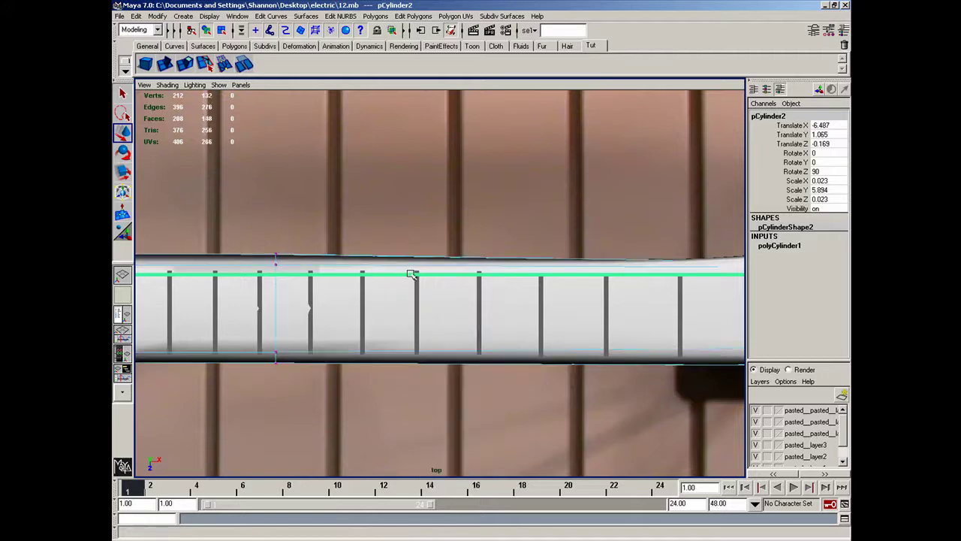
{"action": "right_click_drag", "start_coordinate": [438, 291], "coordinate": [462, 299]}
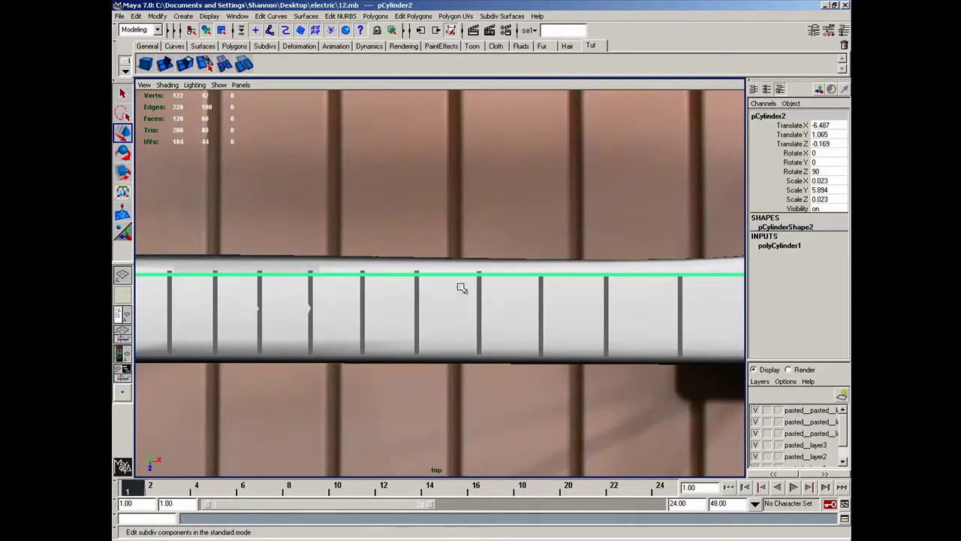
- Move the first pole piece on each of the three pickups sideways until it sits under the string
{"action": "middle_click_drag", "start_coordinate": [512, 297], "coordinate": [739, 289], "text": "alt"}
{"action": "middle_click_drag", "start_coordinate": [270, 286], "coordinate": [611, 283], "text": "alt"}
{"action": "middle_click_drag", "start_coordinate": [442, 288], "coordinate": [657, 285], "text": "alt"}
{"action": "middle_click_drag", "start_coordinate": [518, 290], "coordinate": [557, 286], "text": "alt"}
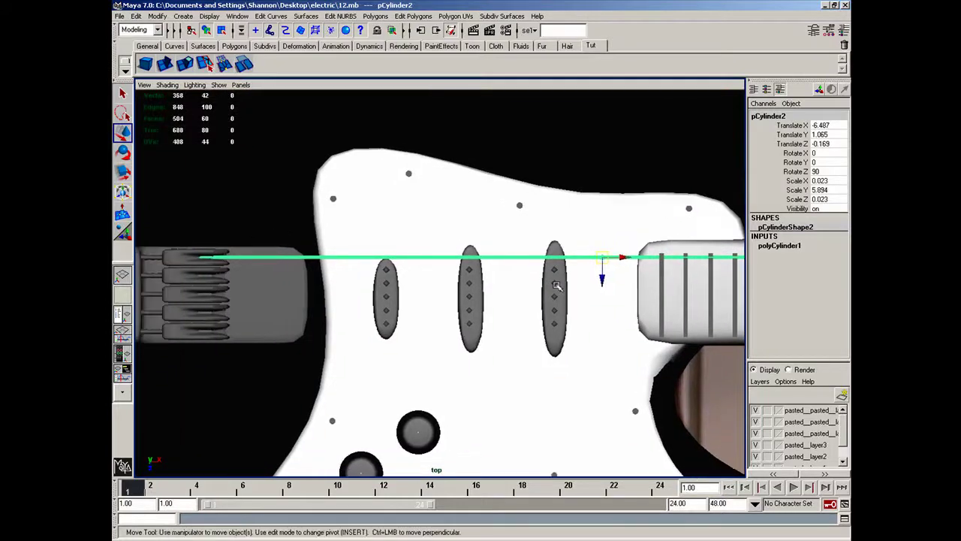
{"action": "left_click", "coordinate": [385, 271]}
{"action": "left_click_drag", "start_coordinate": [387, 288], "coordinate": [405, 272]}
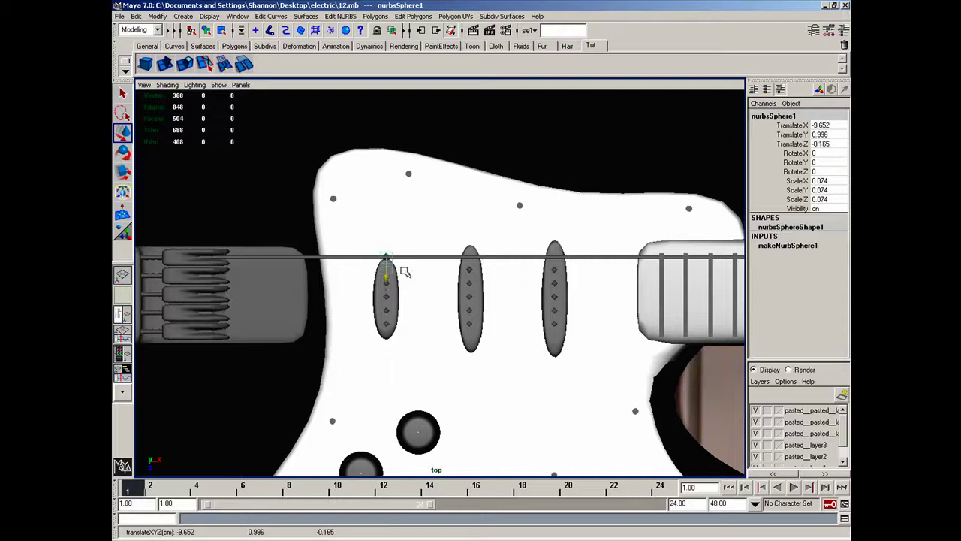
{"action": "left_click", "coordinate": [471, 271]}
{"action": "left_click", "coordinate": [557, 271]}
{"action": "left_click_drag", "start_coordinate": [559, 286], "coordinate": [556, 274]}
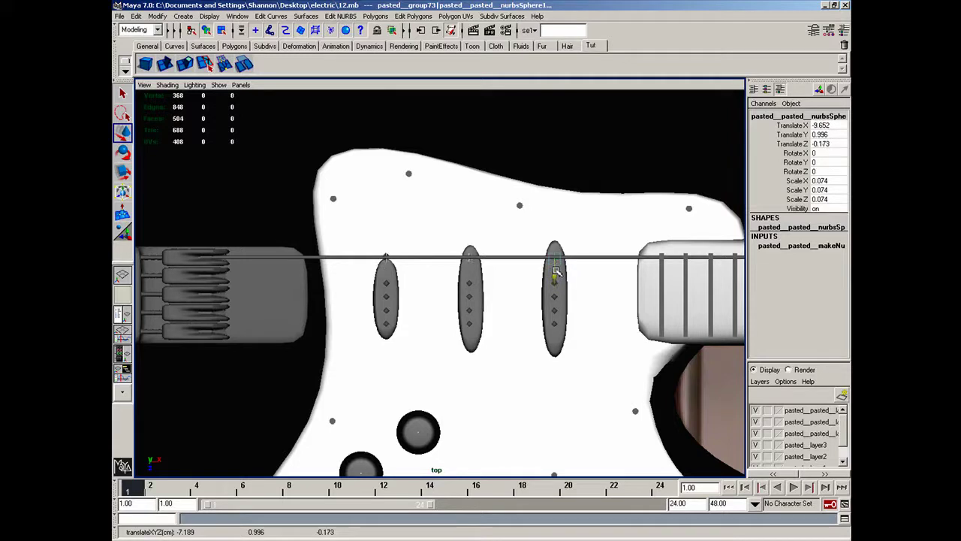
- Shift the three pickup covers together in Z toward the string so they enclose the moved pole pieces
{"action": "left_click", "coordinate": [385, 274]}
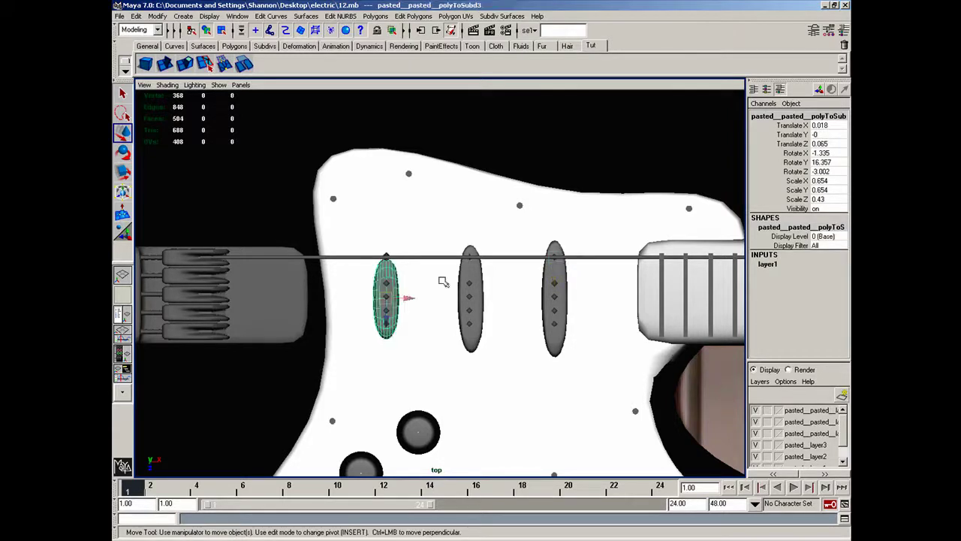
{"action": "left_click", "coordinate": [472, 283], "text": "shift"}
{"action": "left_click", "coordinate": [551, 277], "text": "shift"}
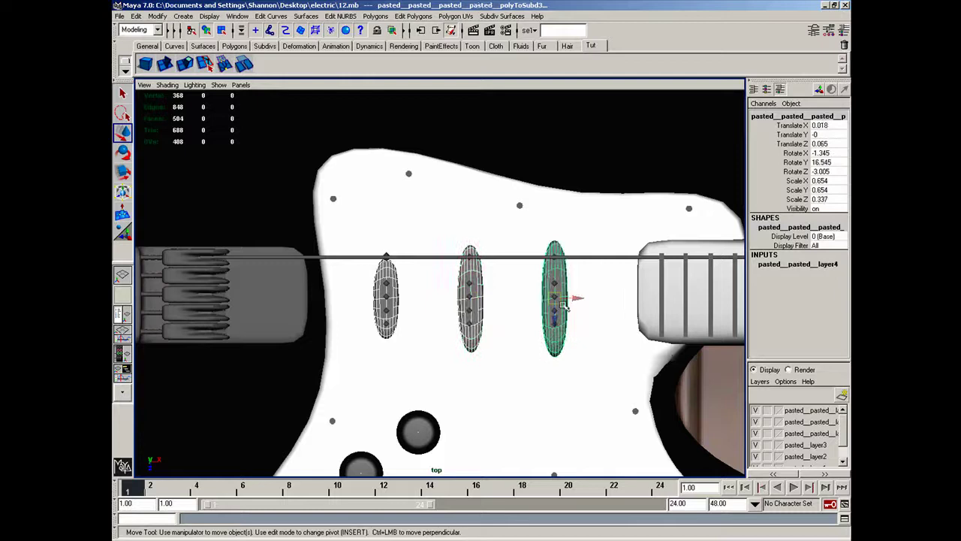
{"action": "left_click_drag", "start_coordinate": [556, 315], "coordinate": [556, 303]}
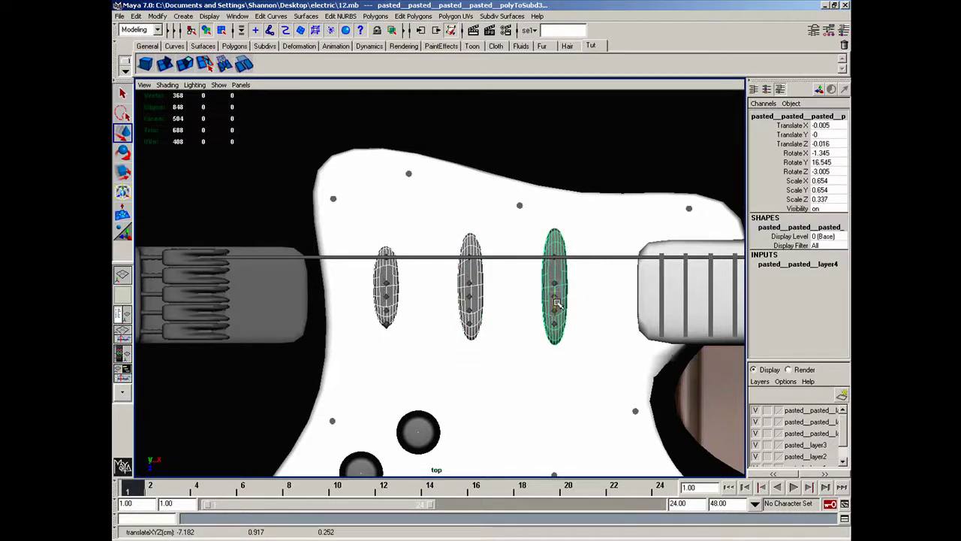
{"action": "left_click_drag", "start_coordinate": [556, 302], "coordinate": [556, 303]}
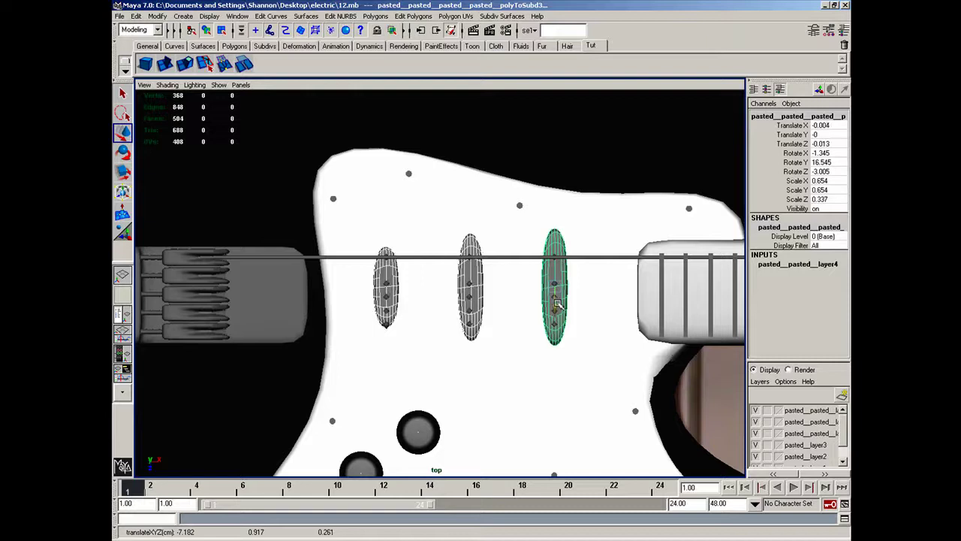
- Duplicate the string and move the copy to about 0.27 in Z, in line with the second bridge saddle
{"action": "left_click", "coordinate": [407, 258]}
{"action": "key", "text": "ctrl+c"}
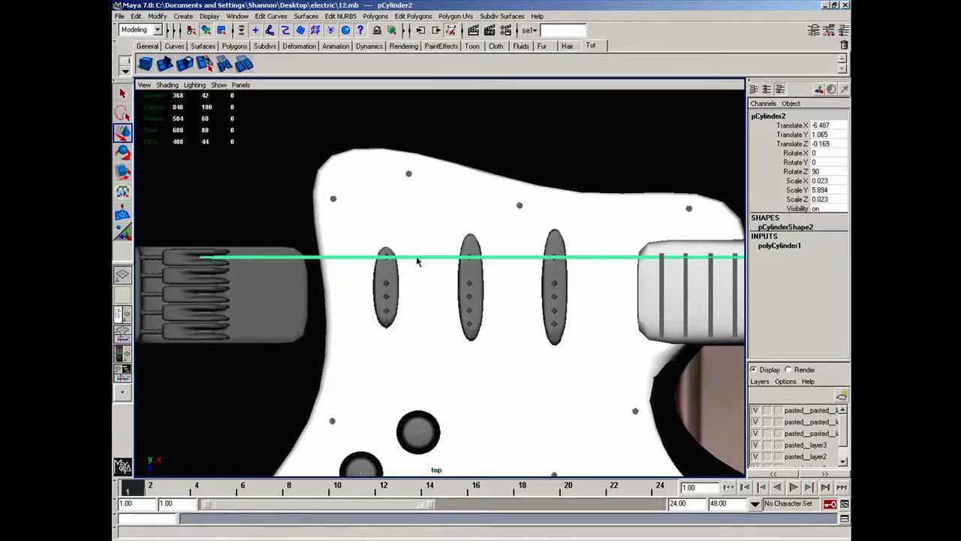
{"action": "key", "text": "ctrl+v"}
{"action": "middle_click_drag", "start_coordinate": [555, 265], "coordinate": [373, 250], "text": "alt"}
{"action": "right_click_drag", "start_coordinate": [450, 255], "coordinate": [355, 256], "text": "alt"}
{"action": "left_click_drag", "start_coordinate": [571, 289], "coordinate": [570, 293]}
{"action": "right_click_drag", "start_coordinate": [289, 333], "coordinate": [337, 333], "text": "alt"}
{"action": "scroll", "coordinate": [486, 333], "scroll_direction": "up", "scroll_amount": 5}
{"action": "middle_click_drag", "start_coordinate": [337, 333], "coordinate": [156, 328], "text": "alt"}
{"action": "scroll", "coordinate": [480, 328], "scroll_direction": "up", "scroll_amount": 2}
{"action": "middle_click_drag", "start_coordinate": [488, 328], "coordinate": [192, 328], "text": "alt"}
{"action": "scroll", "coordinate": [431, 315], "scroll_direction": "down", "scroll_amount": 5}
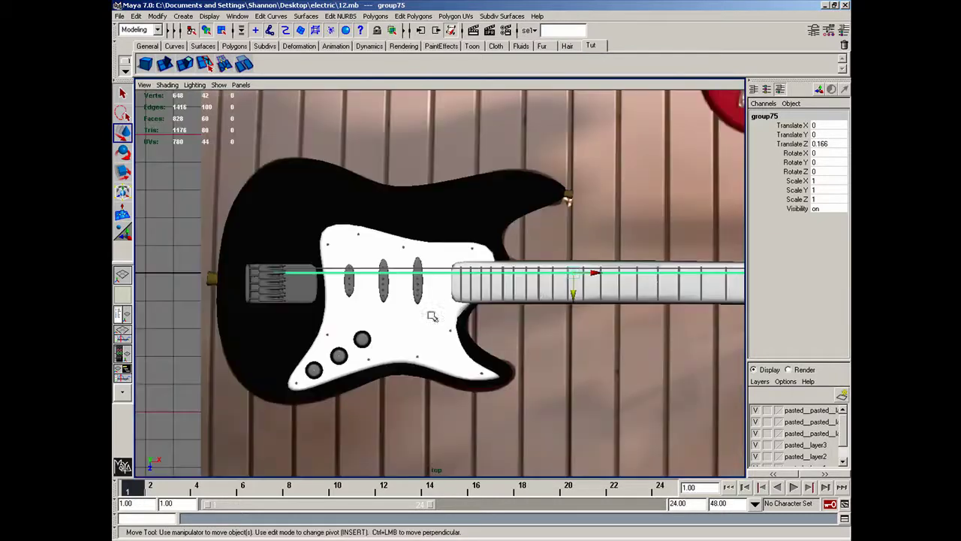
{"action": "left_click_drag", "start_coordinate": [573, 293], "coordinate": [576, 298]}
- Examine the second string's alignment along the neck to the headstock and back to the bridge
{"action": "middle_click_drag", "start_coordinate": [210, 360], "coordinate": [145, 304], "text": "alt"}
{"action": "scroll", "coordinate": [267, 356], "scroll_direction": "up", "scroll_amount": 10}
{"action": "scroll", "coordinate": [308, 347], "scroll_direction": "up", "scroll_amount": 1}
{"action": "middle_click_drag", "start_coordinate": [302, 305], "coordinate": [128, 306], "text": "alt"}
{"action": "mouse_move", "coordinate": [407, 290]}
{"action": "middle_mouse_down", "text": "alt"}
{"action": "mouse_move", "coordinate": [121, 293]}
{"action": "mouse_move", "coordinate": [262, 277]}
{"action": "middle_mouse_up", "text": "alt"}
{"action": "middle_click_drag", "start_coordinate": [412, 273], "coordinate": [198, 280], "text": "alt"}
{"action": "mouse_move", "coordinate": [309, 280]}
{"action": "middle_mouse_down", "text": "alt"}
{"action": "mouse_move", "coordinate": [208, 279]}
{"action": "mouse_move", "coordinate": [388, 286]}
{"action": "middle_mouse_up", "text": "alt"}
{"action": "middle_click_drag", "start_coordinate": [168, 276], "coordinate": [451, 275], "text": "alt"}
{"action": "middle_click_drag", "start_coordinate": [343, 281], "coordinate": [552, 281], "text": "alt"}
{"action": "middle_click_drag", "start_coordinate": [382, 281], "coordinate": [547, 281], "text": "alt"}
{"action": "middle_click_drag", "start_coordinate": [428, 282], "coordinate": [637, 282], "text": "alt"}
{"action": "middle_click_drag", "start_coordinate": [393, 294], "coordinate": [488, 288], "text": "alt"}
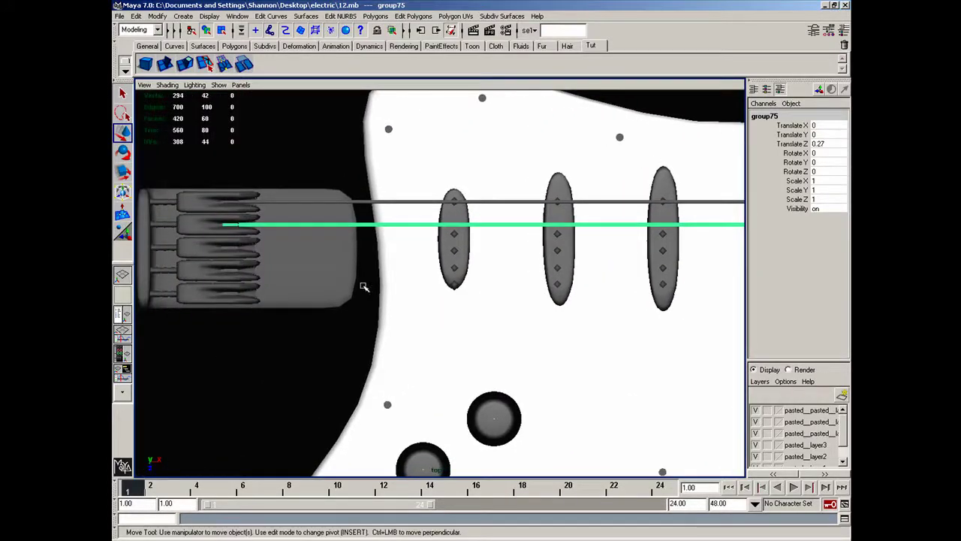
- Move the second pole piece on each of the three pickups together until they sit under the second string
{"action": "middle_click_drag", "start_coordinate": [374, 265], "coordinate": [334, 275], "text": "alt"}
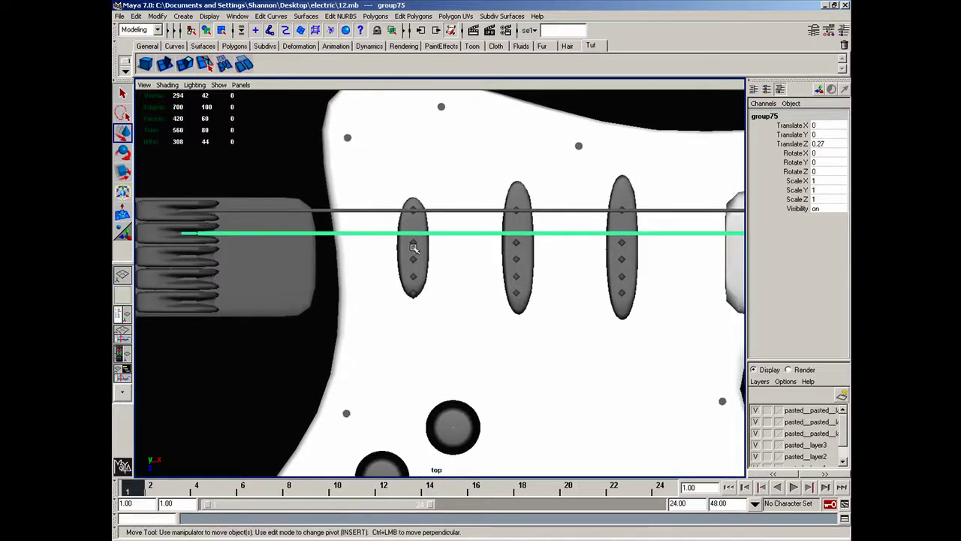
{"action": "left_click", "coordinate": [414, 245]}
{"action": "left_click", "coordinate": [513, 244], "text": "shift"}
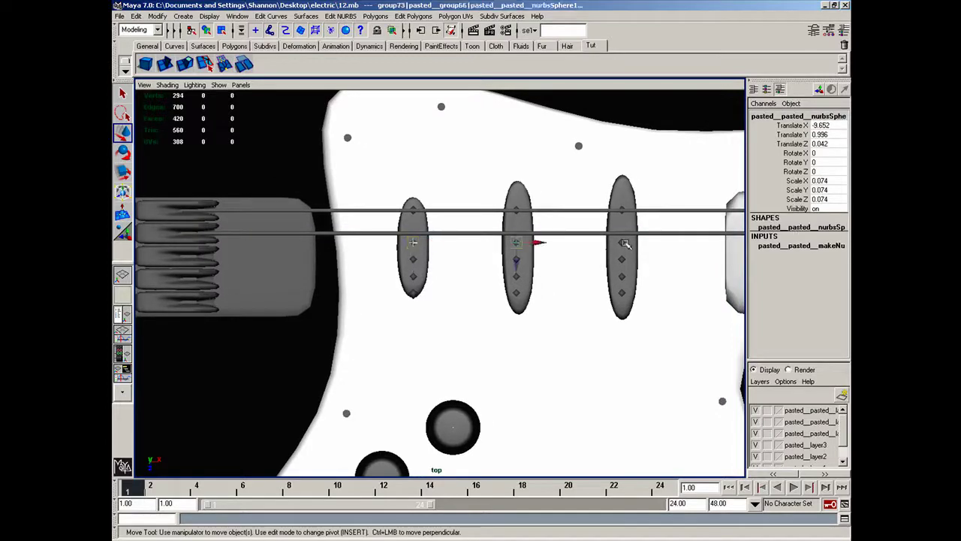
{"action": "left_click", "coordinate": [623, 244], "text": "shift"}
{"action": "left_click_drag", "start_coordinate": [629, 261], "coordinate": [627, 254]}
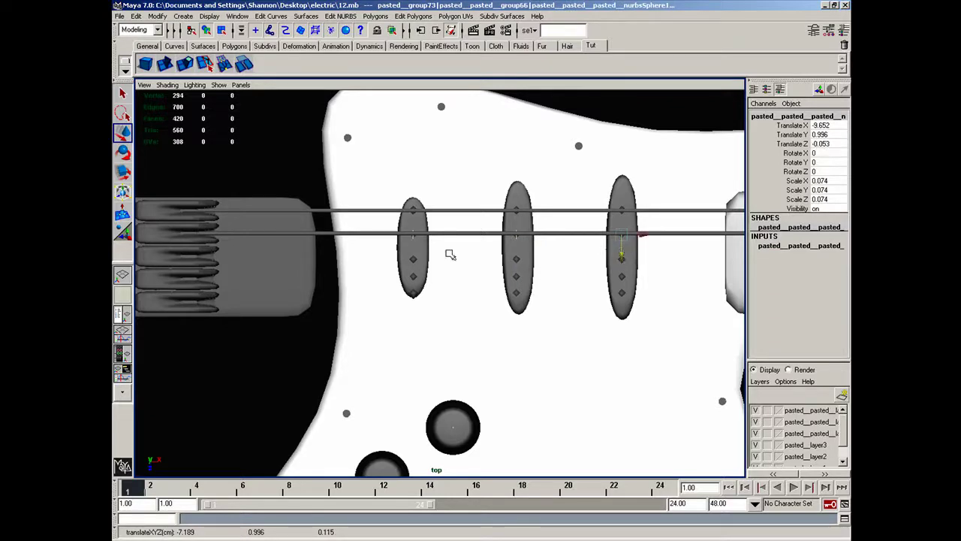
- Remove the third pole piece from each of the three pickups
{"action": "left_click", "coordinate": [413, 259]}
{"action": "left_click", "coordinate": [517, 260]}
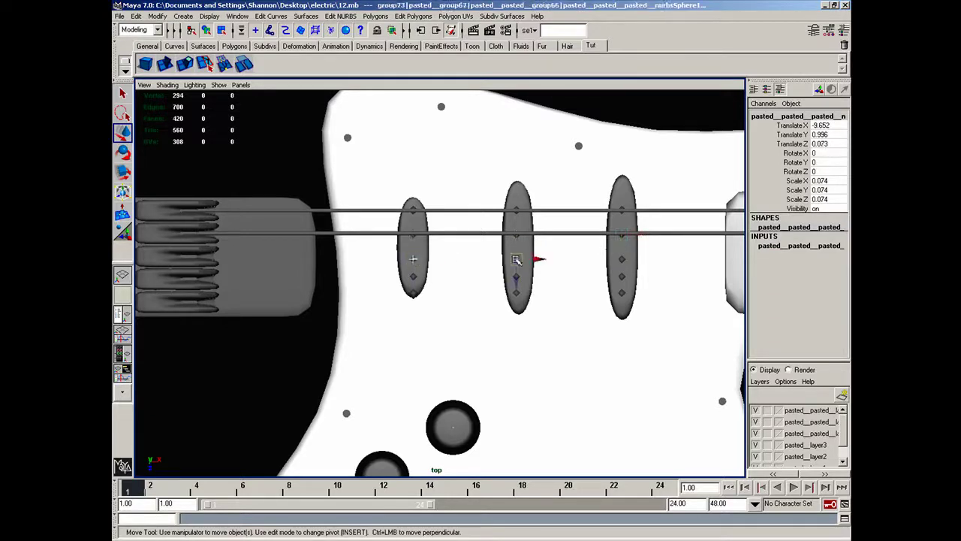
{"action": "left_click", "coordinate": [621, 259]}
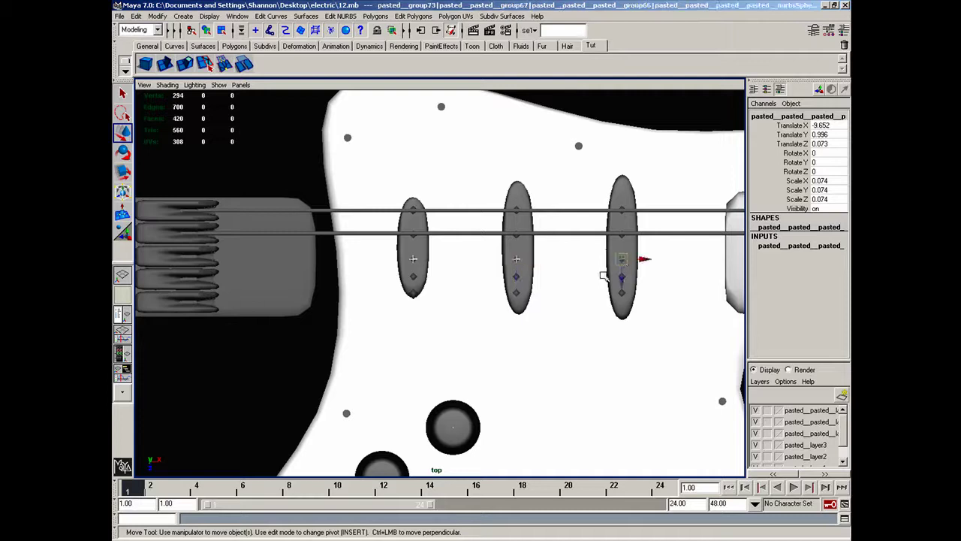
{"action": "left_click", "coordinate": [428, 274]}
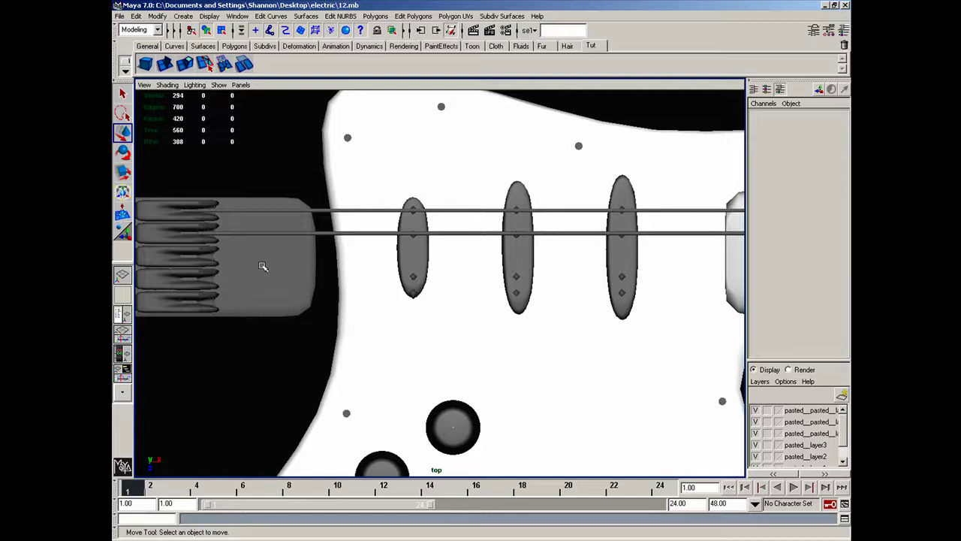
- Duplicate the second string and move one of the two to about 0.097 in Z, in line with the third bridge saddle
{"action": "left_click", "coordinate": [271, 235]}
{"action": "key", "text": "ctrl+c"}
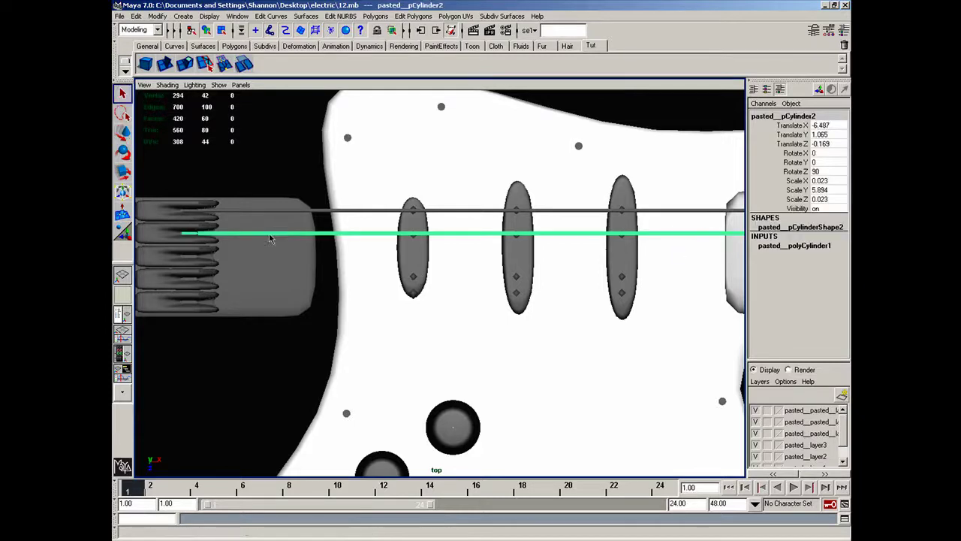
{"action": "key", "text": "ctrl+v"}
{"action": "left_click", "coordinate": [223, 235]}
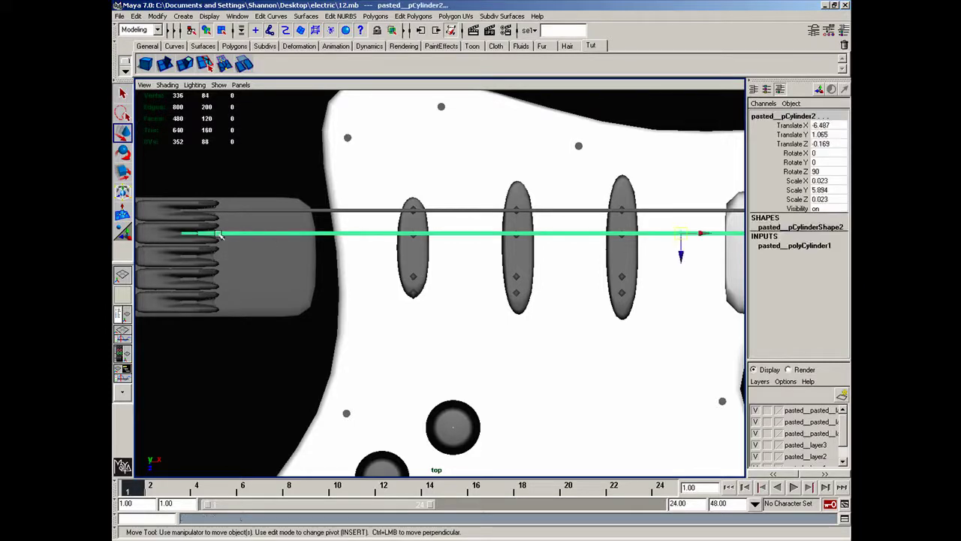
{"action": "left_click_drag", "start_coordinate": [686, 254], "coordinate": [683, 278]}
{"action": "key", "text": "ctrl+z"}
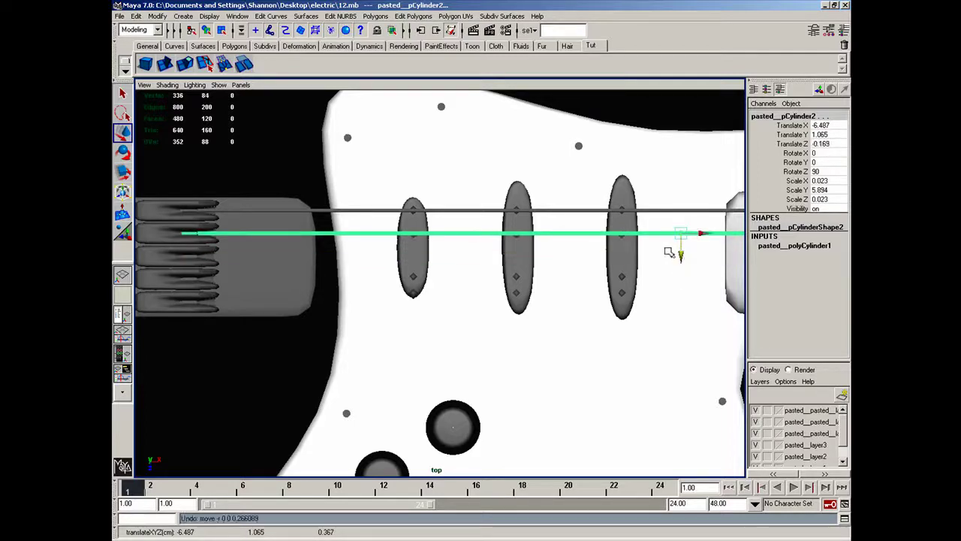
{"action": "left_click", "coordinate": [664, 234]}
{"action": "left_click_drag", "start_coordinate": [682, 255], "coordinate": [683, 280]}
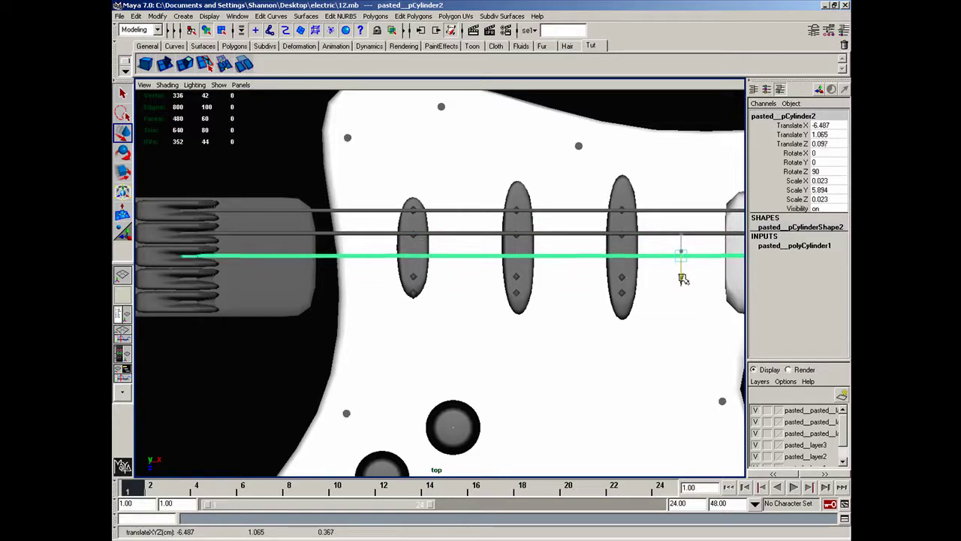
- Move the third remaining pole piece on each of the three pickups together to about -0.119 in Z, under the third string
{"action": "left_click", "coordinate": [415, 277]}
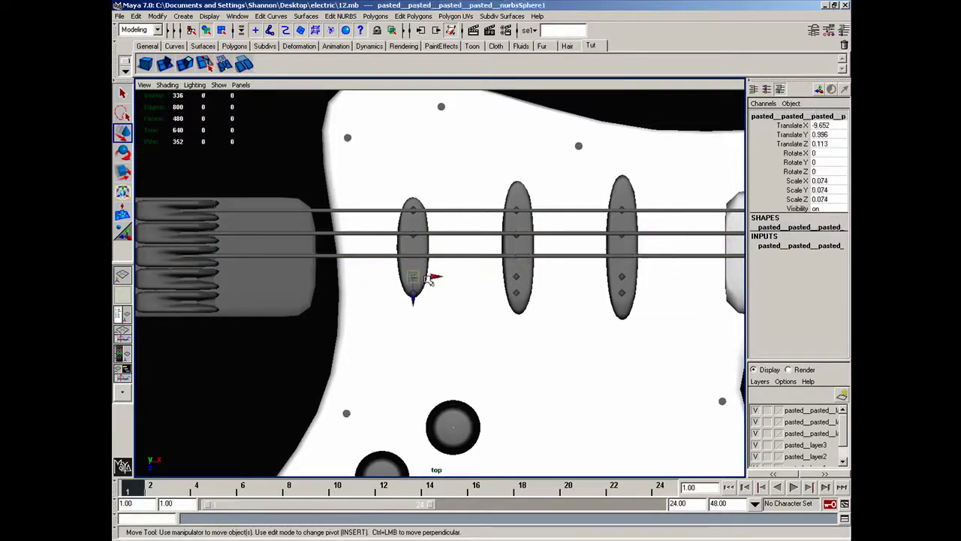
{"action": "left_click", "coordinate": [518, 277]}
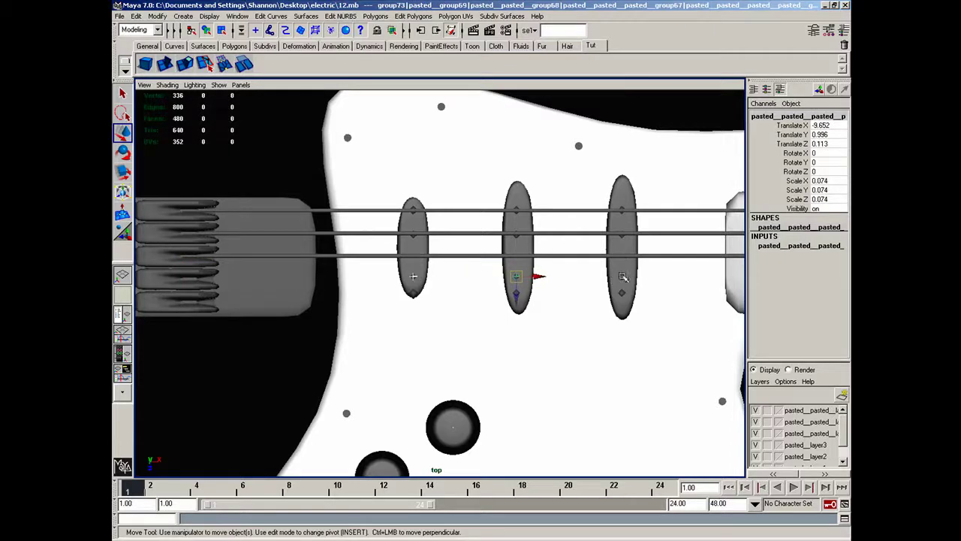
{"action": "left_click", "coordinate": [622, 278], "text": "shift"}
{"action": "left_click_drag", "start_coordinate": [623, 294], "coordinate": [625, 276]}
- Duplicate the third string and move one of the two to about 0.377 in Z, in line with the fourth bridge saddle
{"action": "middle_click_drag", "start_coordinate": [622, 281], "coordinate": [598, 281], "text": "alt"}
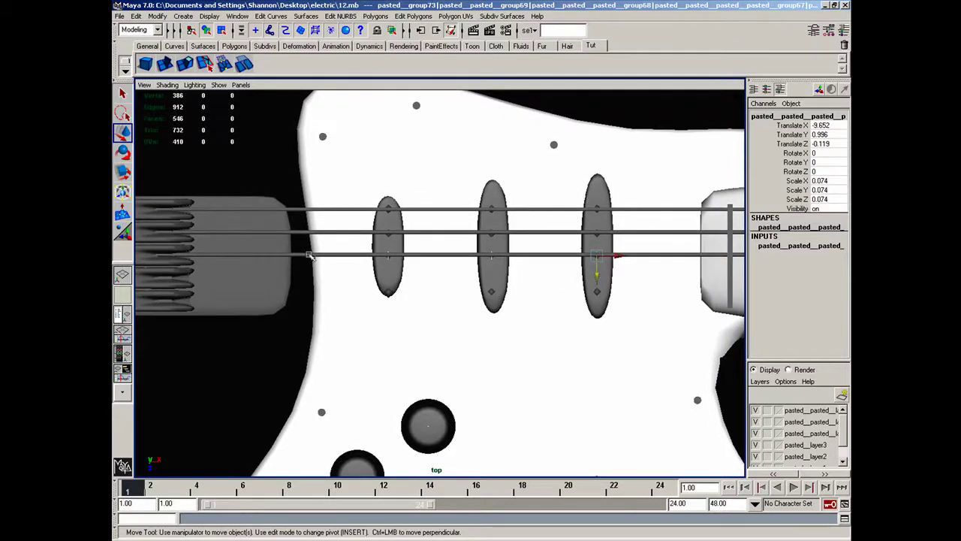
{"action": "left_click", "coordinate": [310, 256]}
{"action": "key", "text": "ctrl+c"}
{"action": "key", "text": "ctrl+v"}
{"action": "key", "text": "w"}
{"action": "left_click", "coordinate": [642, 256]}
{"action": "left_click_drag", "start_coordinate": [653, 263], "coordinate": [659, 295]}
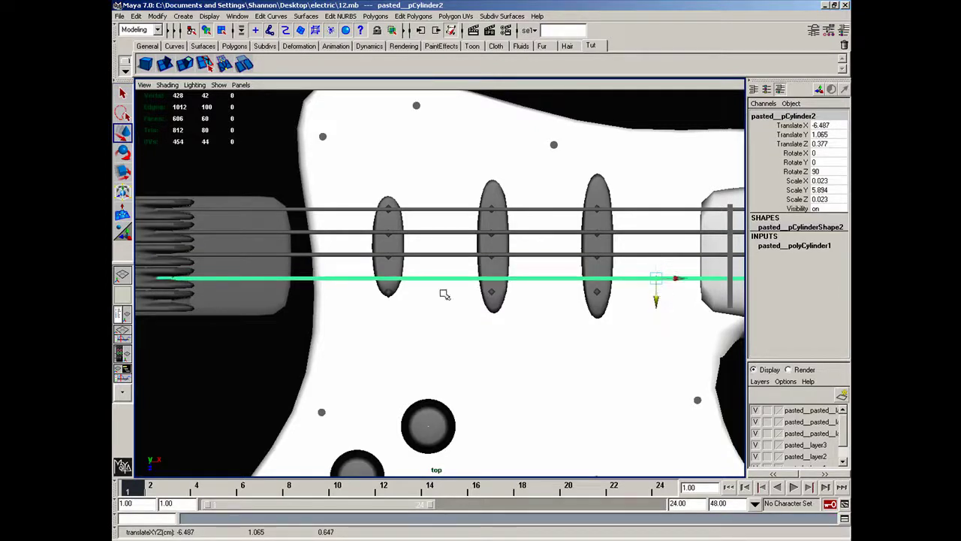
- Move the last pole piece on each of the three pickups together to about -0.063 in Z, under the fourth string
{"action": "left_click", "coordinate": [390, 293]}
{"action": "left_click", "coordinate": [493, 292], "text": "shift"}
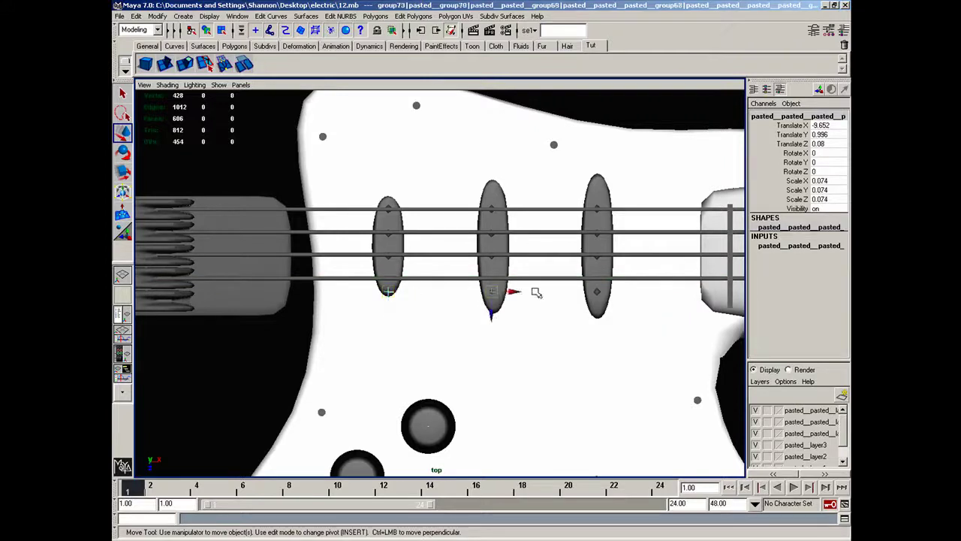
{"action": "left_click", "coordinate": [597, 292]}
{"action": "left_click_drag", "start_coordinate": [609, 314], "coordinate": [598, 300]}
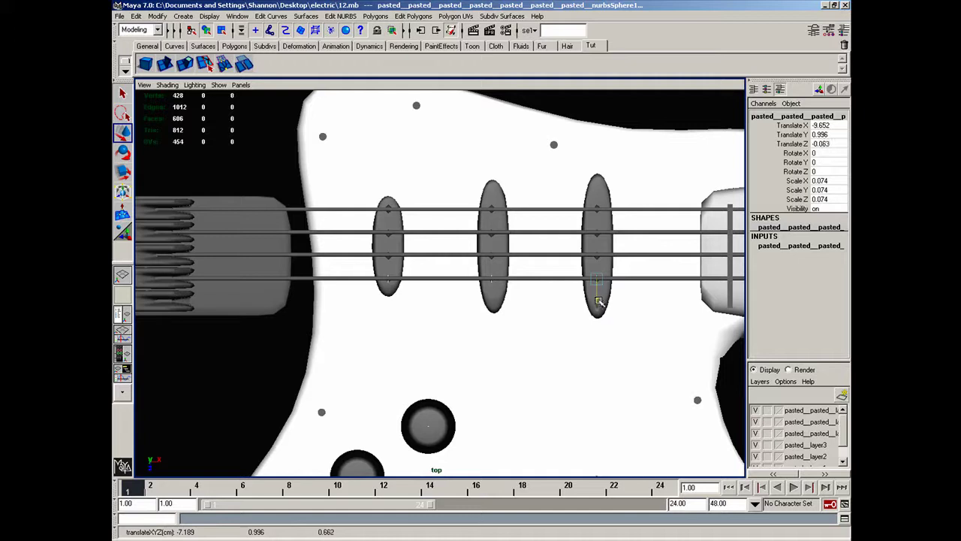
- Lengthen the cover of the pickup nearest the bridge to about 0.507 in Z scale and shift it to about -0.031 in Z
{"action": "left_click", "coordinate": [388, 292]}
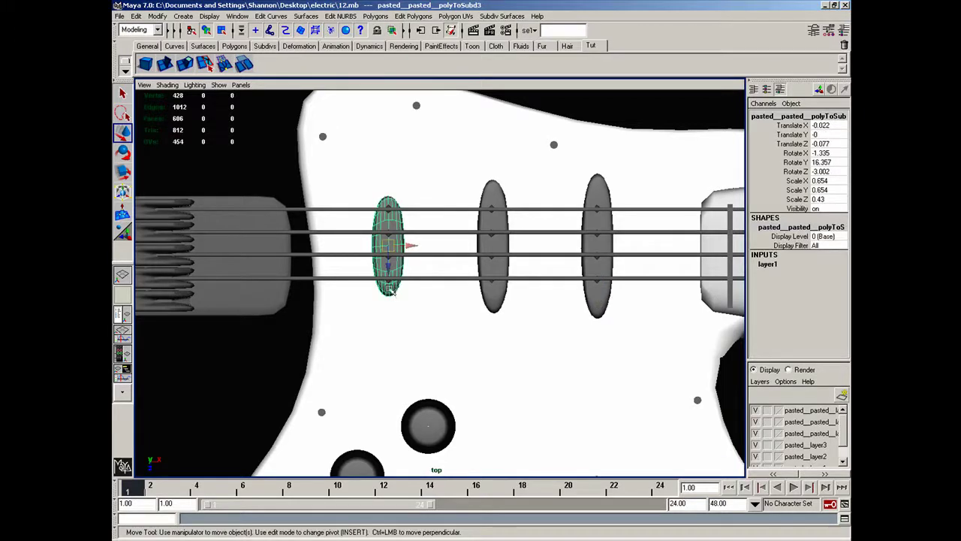
{"action": "key", "text": "r"}
{"action": "left_click_drag", "start_coordinate": [389, 275], "coordinate": [388, 274]}
{"action": "key", "text": "w"}
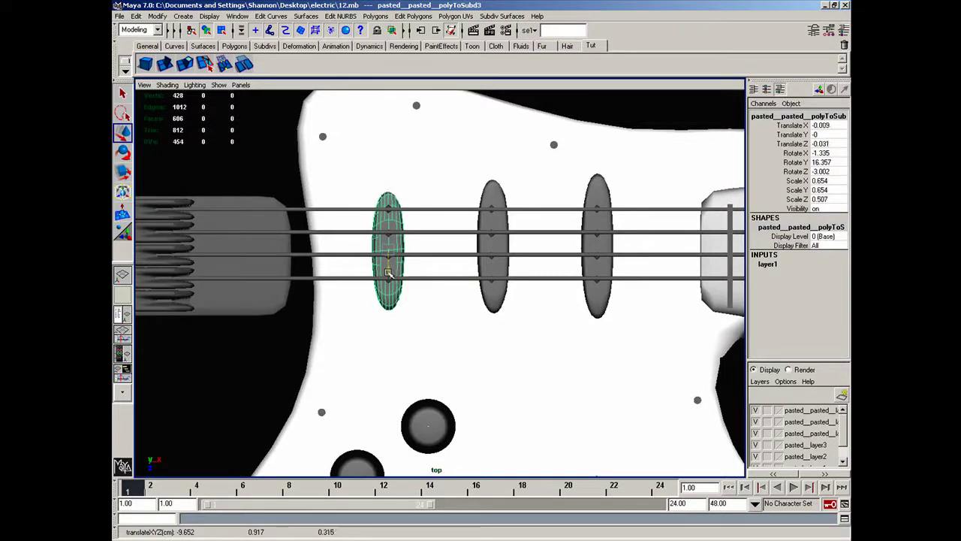
- Delete the covers of the middle and neck pickups, keeping their pole pieces
{"action": "left_click", "coordinate": [492, 195]}
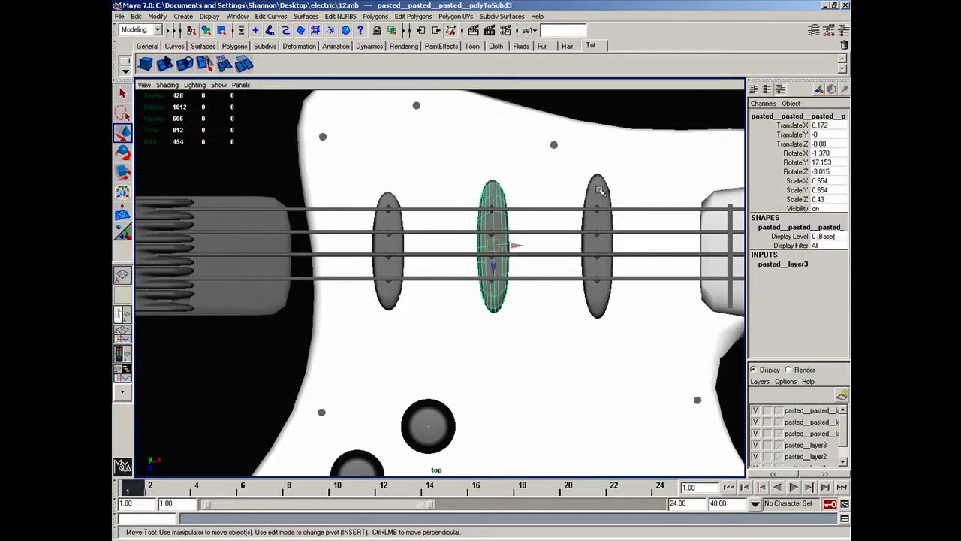
{"action": "key", "text": "Delete"}
{"action": "left_click", "coordinate": [598, 194]}
{"action": "key", "text": "Delete"}
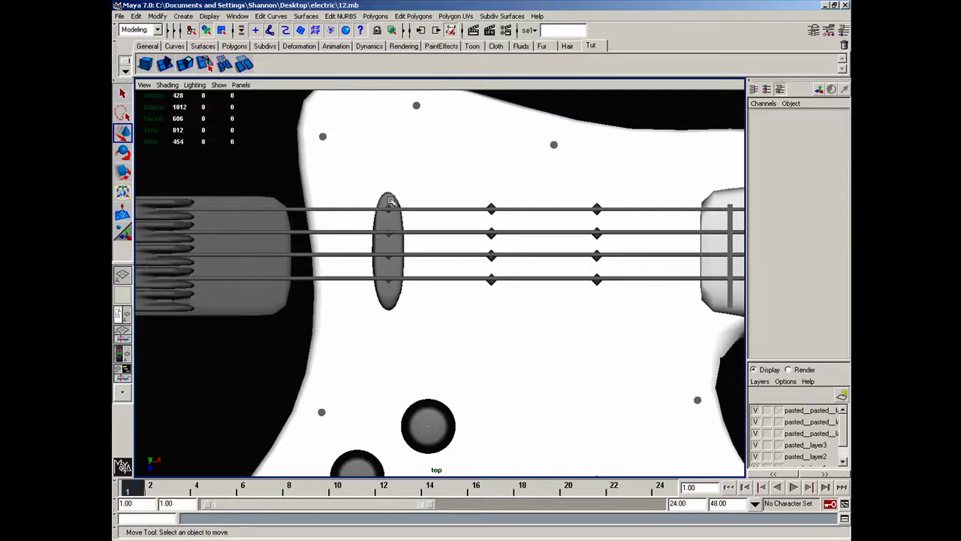
- Duplicate the fourth string and move one of the two to about 0.65 in Z, in line with the fifth bridge saddle
{"action": "left_click", "coordinate": [389, 280]}
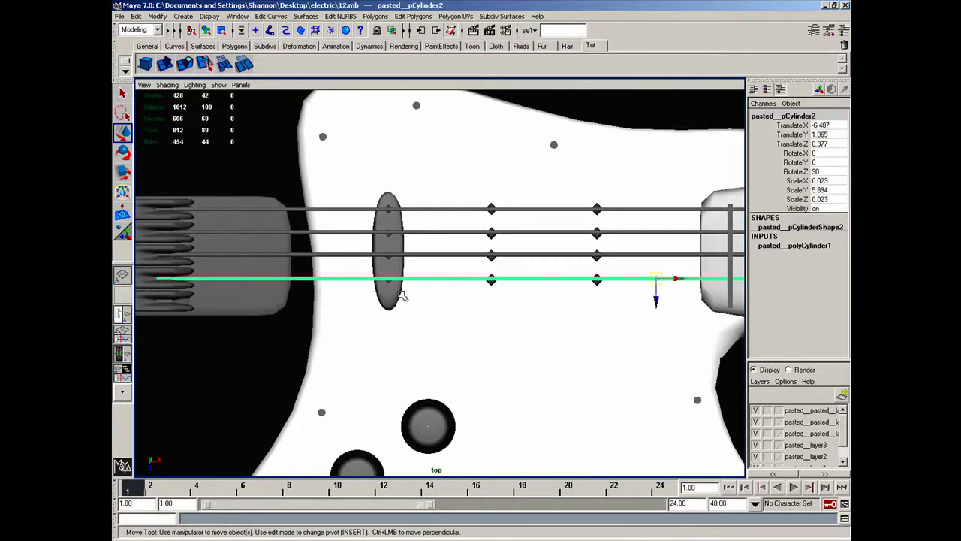
{"action": "key", "text": "ctrl+v"}
{"action": "key", "text": "w"}
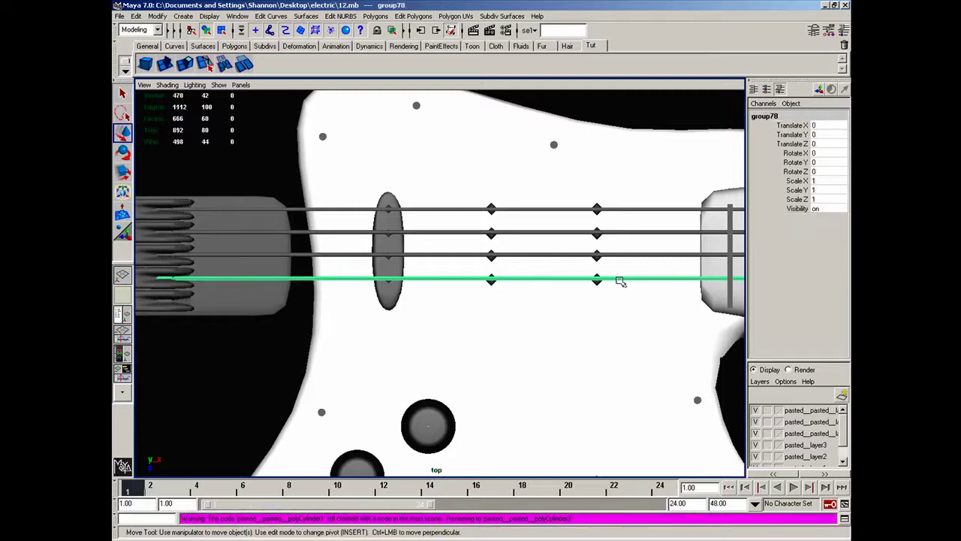
{"action": "left_click", "coordinate": [622, 281]}
{"action": "left_click_drag", "start_coordinate": [657, 298], "coordinate": [659, 323]}
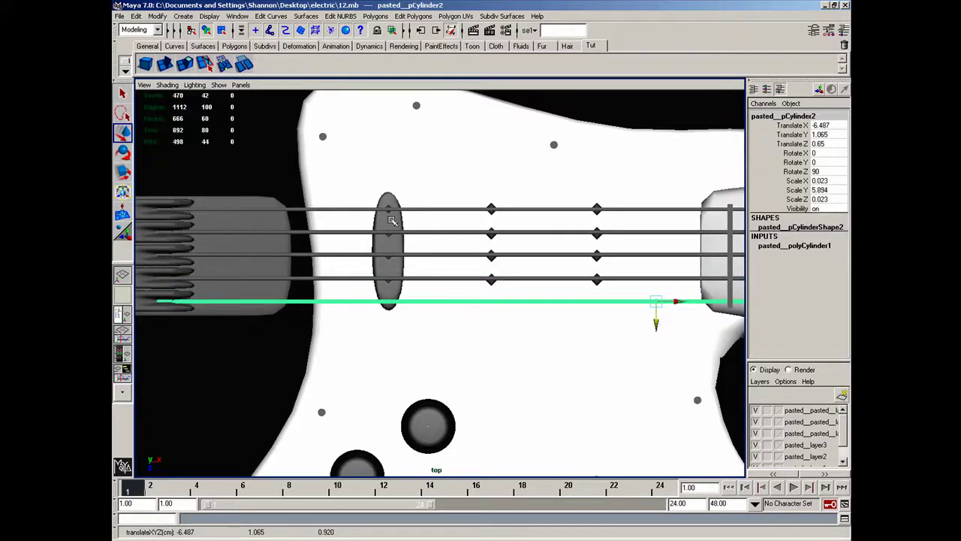
- Shift the bridge pickup's cover to about -0.008 in Z and place a copy of its fourth pole piece under the fifth string
{"action": "left_click", "coordinate": [390, 206]}
{"action": "left_click_drag", "start_coordinate": [392, 262], "coordinate": [391, 276]}
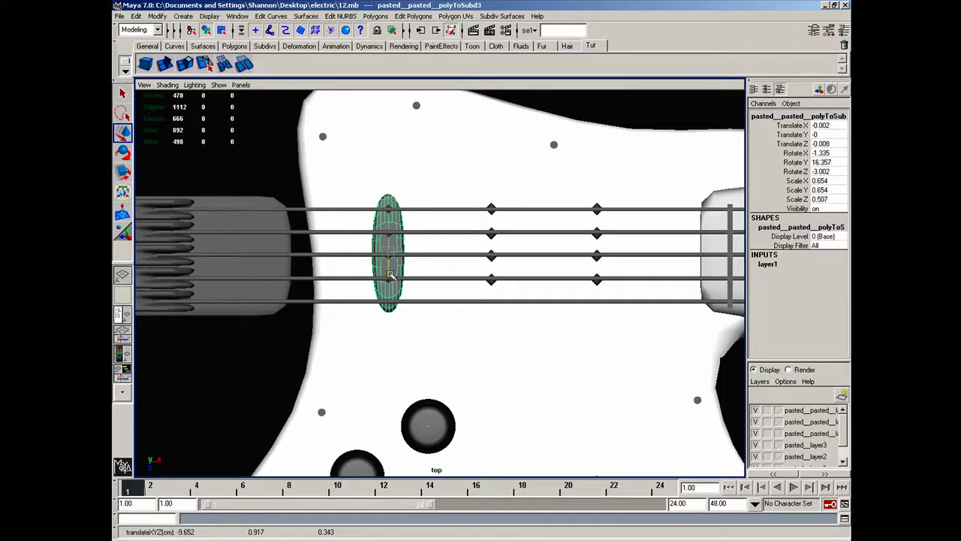
{"action": "left_click", "coordinate": [396, 279]}
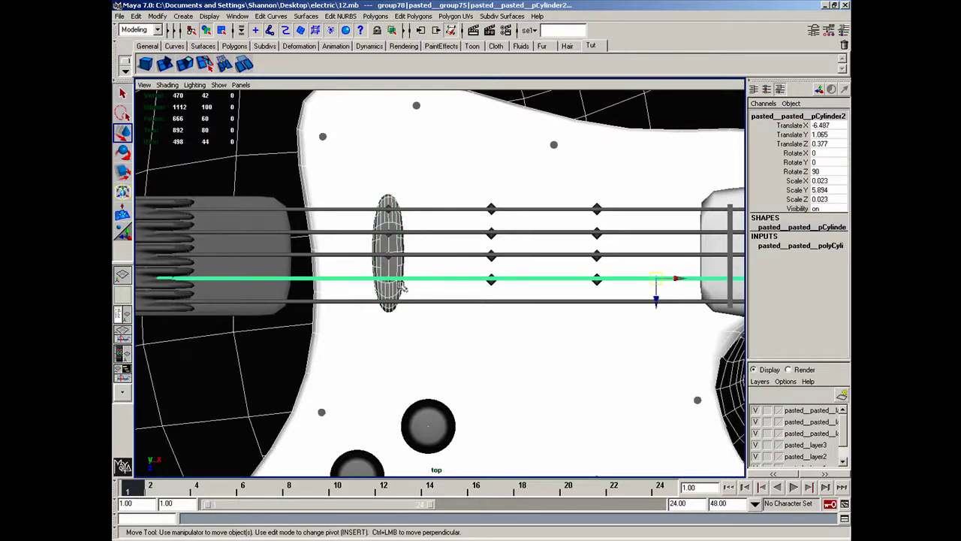
{"action": "left_click", "coordinate": [398, 274]}
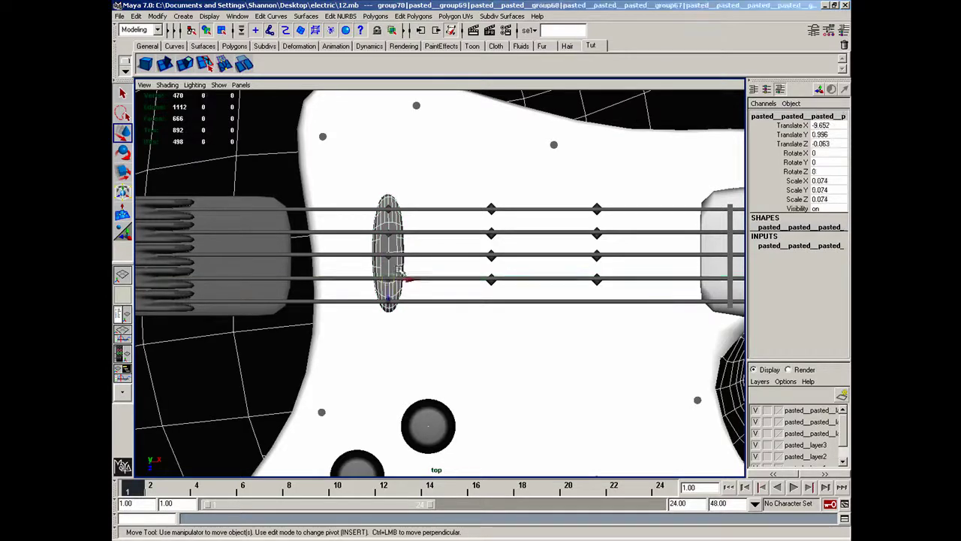
{"action": "left_click", "coordinate": [400, 266], "text": "shift"}
{"action": "left_click", "coordinate": [259, 172], "text": "shift"}
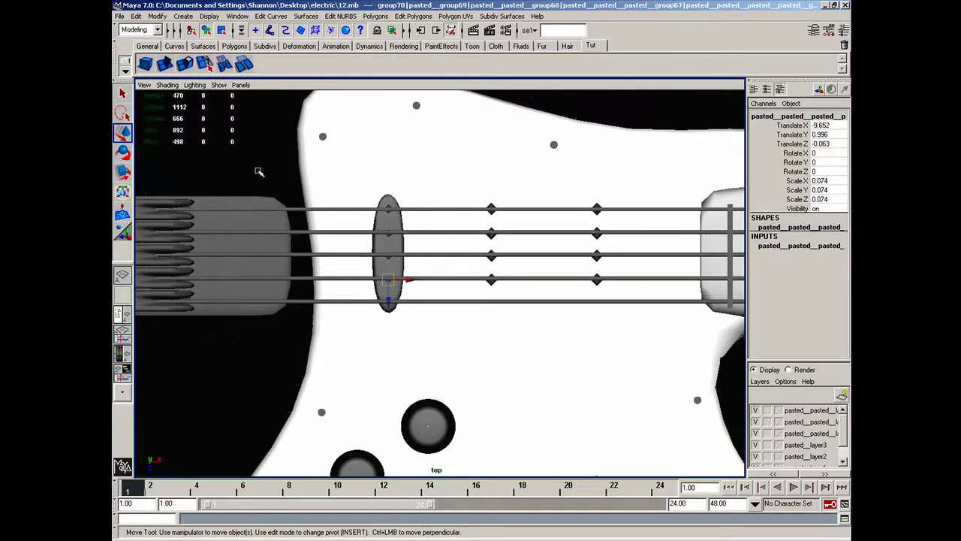
{"action": "key", "text": "ctrl+c"}
{"action": "key", "text": "ctrl+v"}
{"action": "left_click_drag", "start_coordinate": [389, 300], "coordinate": [391, 321]}
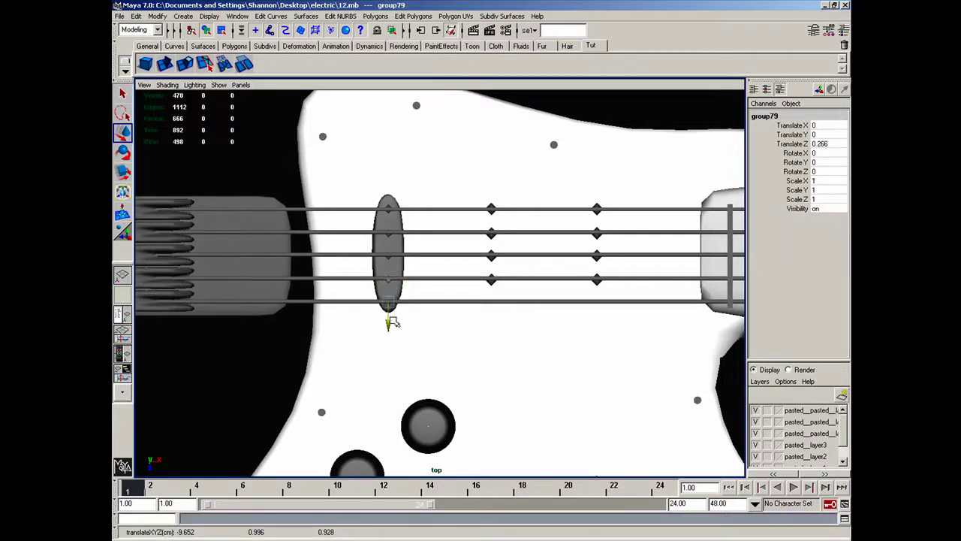
- Duplicate the fourth pole pieces of the middle and neck pickups and move the copies about 0.252 in Z, under the fifth string
{"action": "left_click_drag", "start_coordinate": [479, 272], "coordinate": [635, 293]}
{"action": "left_click", "coordinate": [550, 278], "text": "shift"}
{"action": "left_click", "coordinate": [469, 344], "text": "shift"}
{"action": "left_click", "coordinate": [279, 346], "text": "shift"}
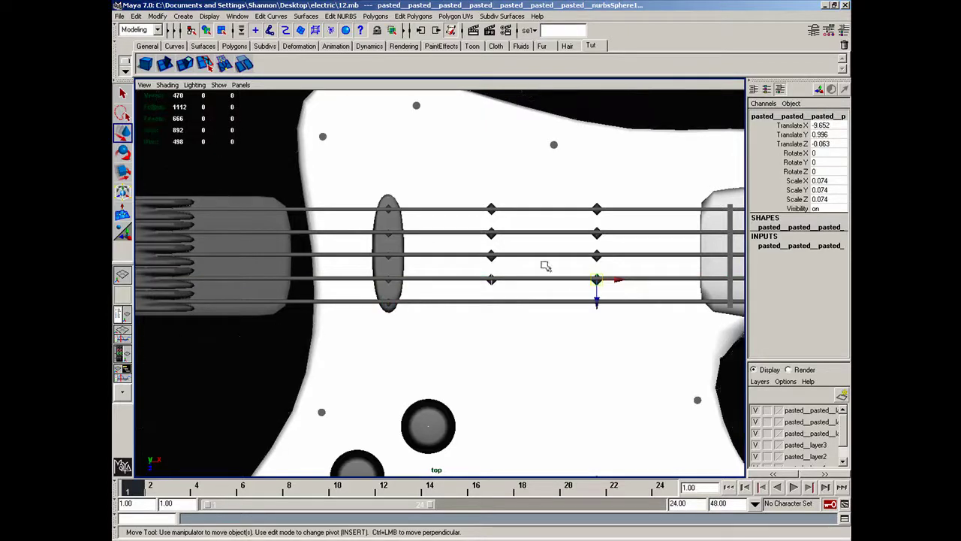
{"action": "key", "text": "ctrl+v"}
{"action": "left_click_drag", "start_coordinate": [545, 302], "coordinate": [546, 325]}
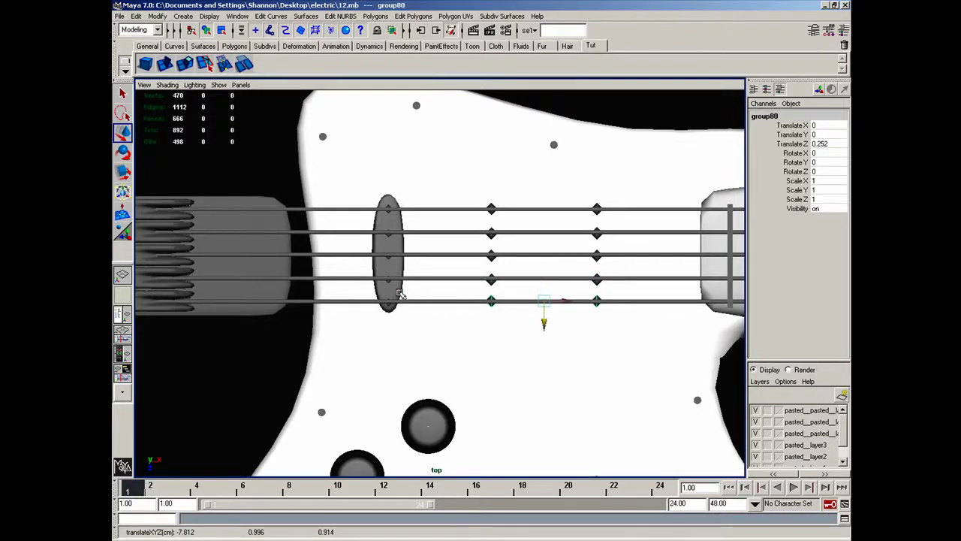
- Copy the bridge pickup's cover to the middle and neck pickup positions, scaling the copies longer towards the neck
{"action": "left_click", "coordinate": [398, 293]}
{"action": "key", "text": "ctrl+c"}
{"action": "key", "text": "ctrl+v"}
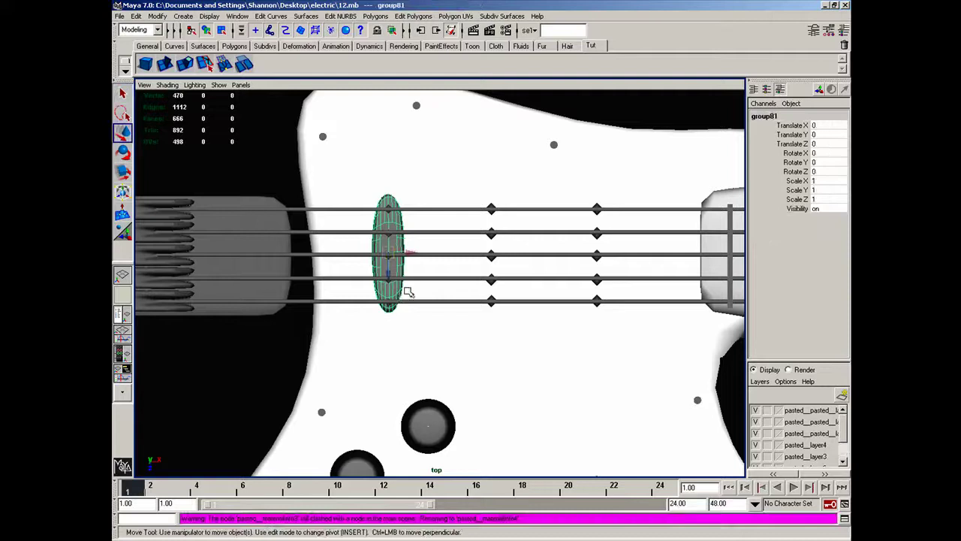
{"action": "left_click_drag", "start_coordinate": [411, 256], "coordinate": [597, 288]}
{"action": "key", "text": "r"}
{"action": "key", "text": "ctrl+c"}
{"action": "key", "text": "ctrl+v"}
{"action": "key", "text": "w"}
{"action": "key", "text": "r"}
- Extend the headstock end vertices of the second string to about 9.872 in X, reaching the second tuning post
{"action": "right_click_drag", "start_coordinate": [597, 288], "coordinate": [558, 174], "text": "alt"}
{"action": "left_click", "coordinate": [548, 148]}
{"action": "middle_click_drag", "start_coordinate": [613, 236], "coordinate": [541, 240], "text": "alt"}
{"action": "right_click_drag", "start_coordinate": [446, 246], "coordinate": [496, 249], "text": "alt"}
{"action": "mouse_move", "coordinate": [540, 249]}
{"action": "middle_mouse_down", "text": "alt"}
{"action": "mouse_move", "coordinate": [374, 247]}
{"action": "mouse_move", "coordinate": [456, 249]}
{"action": "middle_mouse_up", "text": "alt"}
{"action": "middle_click_drag", "start_coordinate": [638, 246], "coordinate": [429, 239], "text": "alt"}
{"action": "left_click", "coordinate": [388, 218]}
{"action": "right_click_drag", "start_coordinate": [388, 218], "coordinate": [373, 229]}
{"action": "key", "text": "w"}
{"action": "left_click_drag", "start_coordinate": [405, 222], "coordinate": [466, 217]}
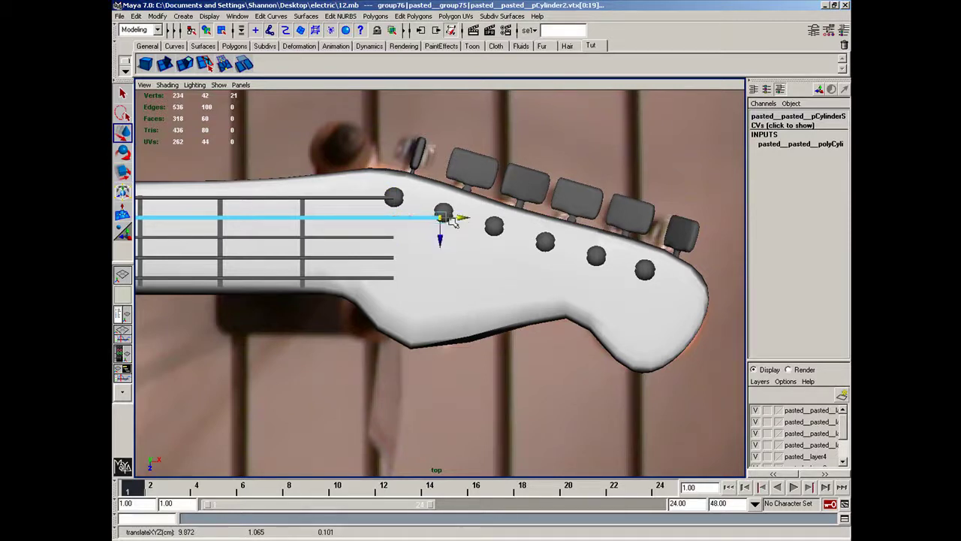
- Move the third string's headstock end vertices to the third tuning post, at about 10.559 in X and 0.289 in Z
{"action": "left_click", "coordinate": [388, 236]}
{"action": "right_click_drag", "start_coordinate": [388, 236], "coordinate": [374, 232]}
{"action": "left_click_drag", "start_coordinate": [373, 227], "coordinate": [511, 219]}
{"action": "left_click_drag", "start_coordinate": [495, 258], "coordinate": [496, 253]}
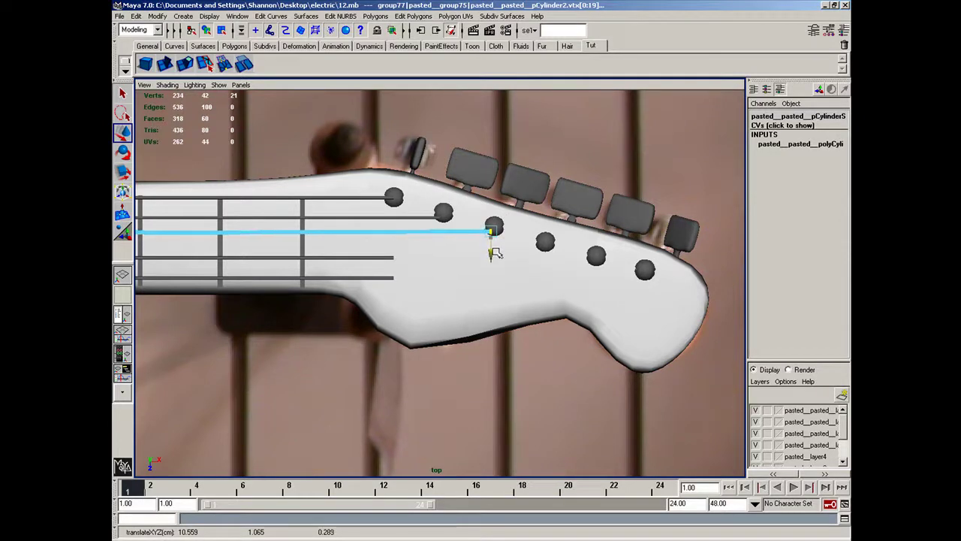
- Shift the second string's headstock end vertices to about 0.062 in Z, in line with the second tuning post
{"action": "left_click", "coordinate": [422, 218]}
{"action": "right_click_drag", "start_coordinate": [422, 218], "coordinate": [394, 217]}
{"action": "left_click_drag", "start_coordinate": [426, 208], "coordinate": [446, 235]}
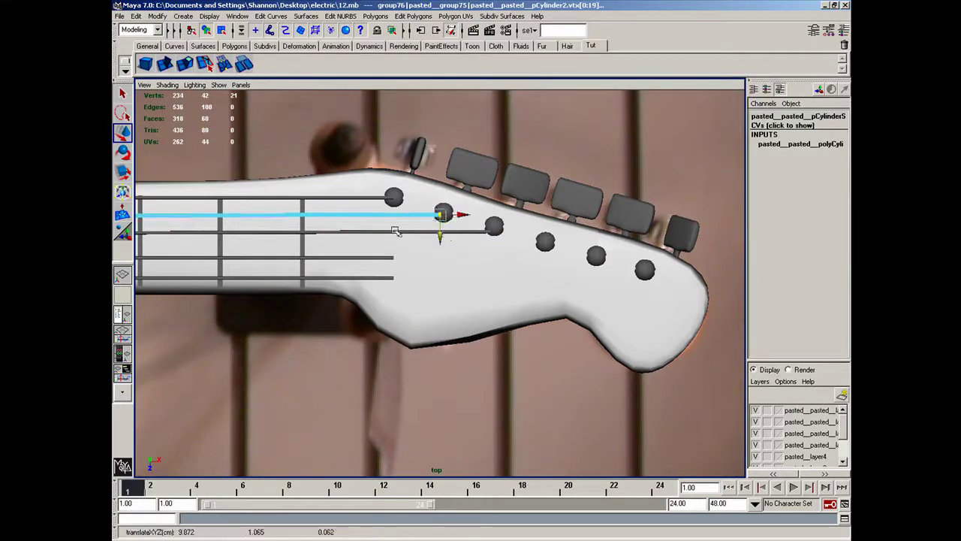
- Extend the fourth string's headstock end vertices and shift them in Z to meet the fourth tuning post
{"action": "left_click", "coordinate": [389, 258]}
{"action": "right_click_drag", "start_coordinate": [388, 258], "coordinate": [374, 259]}
{"action": "left_click_drag", "start_coordinate": [382, 249], "coordinate": [567, 245]}
{"action": "left_click_drag", "start_coordinate": [545, 279], "coordinate": [546, 268]}
- Move the fifth string's headstock end vertices to the fifth tuning post, at about 11.948 in X and 0.646 in Z
{"action": "left_click", "coordinate": [378, 281]}
{"action": "right_click_drag", "start_coordinate": [379, 280], "coordinate": [359, 283]}
{"action": "left_click_drag", "start_coordinate": [367, 264], "coordinate": [612, 269]}
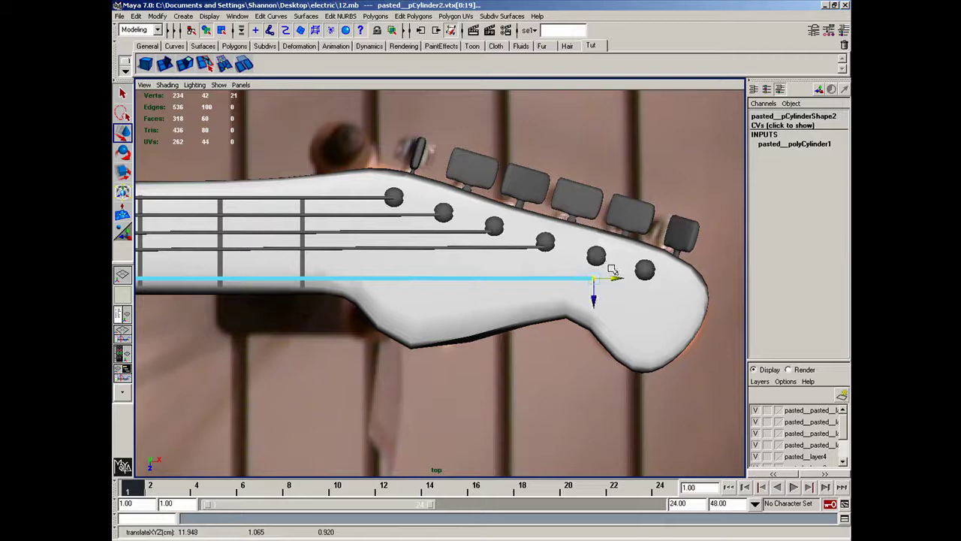
{"action": "left_click_drag", "start_coordinate": [598, 302], "coordinate": [614, 273]}
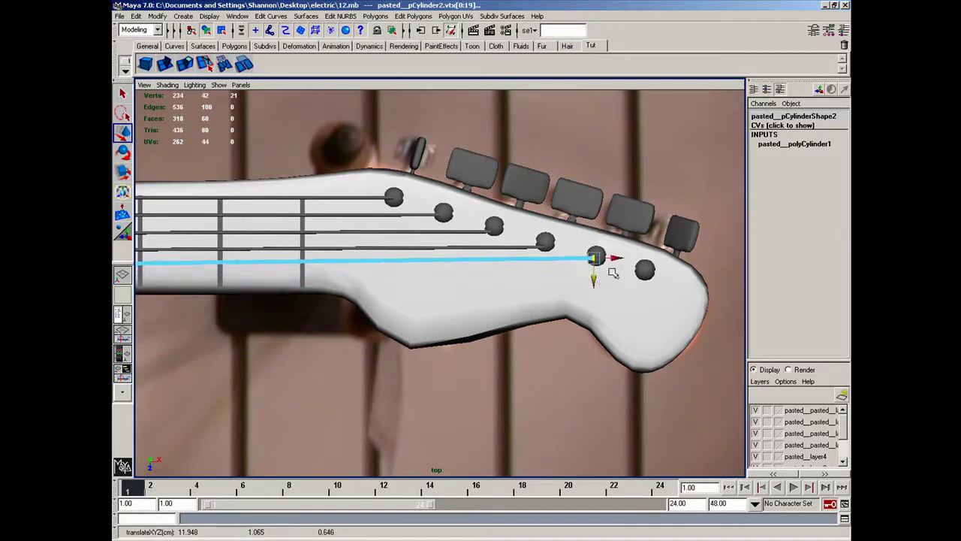
- Delete the sixth tuning post's faces from the post object and remove the sixth tuning key
{"action": "left_click", "coordinate": [644, 271]}
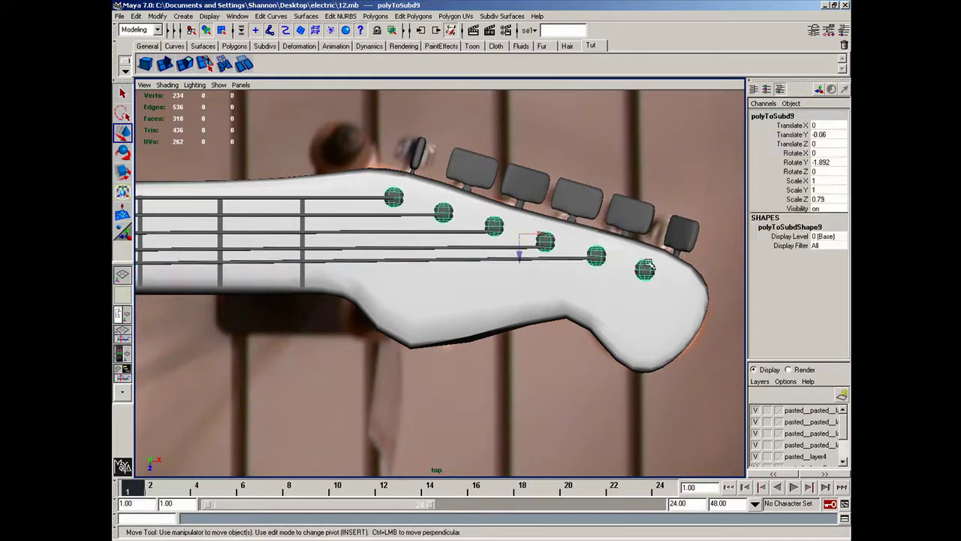
{"action": "right_click_drag", "start_coordinate": [644, 270], "coordinate": [625, 270]}
{"action": "left_click_drag", "start_coordinate": [618, 250], "coordinate": [670, 291]}
{"action": "left_click", "coordinate": [662, 286]}
{"action": "right_click_drag", "start_coordinate": [646, 271], "coordinate": [647, 295]}
{"action": "left_click_drag", "start_coordinate": [627, 254], "coordinate": [668, 291]}
{"action": "key", "text": "Delete"}
{"action": "left_click", "coordinate": [677, 246]}
{"action": "key", "text": "Delete"}
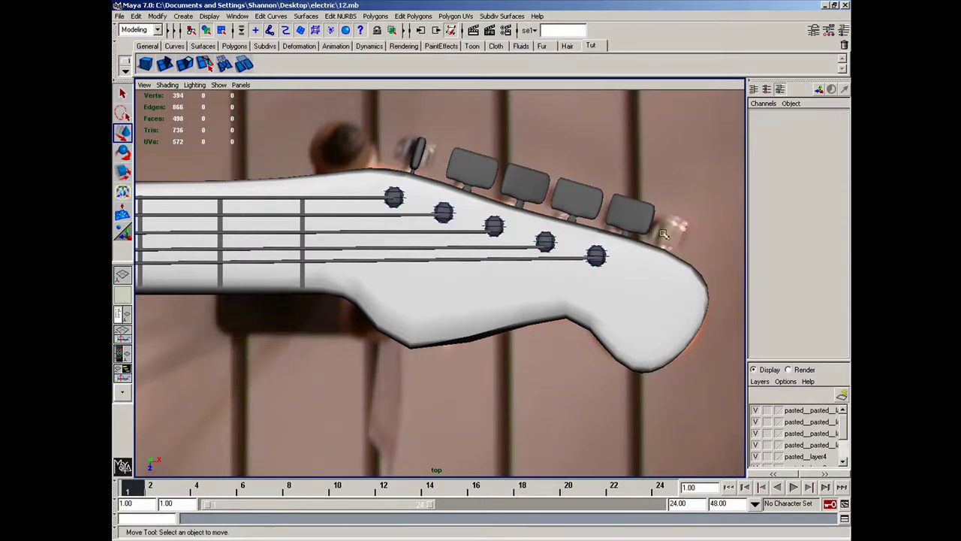
- Examine the strings over the frets along the neck in perspective, then the whole guitar from the top view
{"action": "middle_click_drag", "start_coordinate": [517, 210], "coordinate": [537, 218], "text": "alt"}
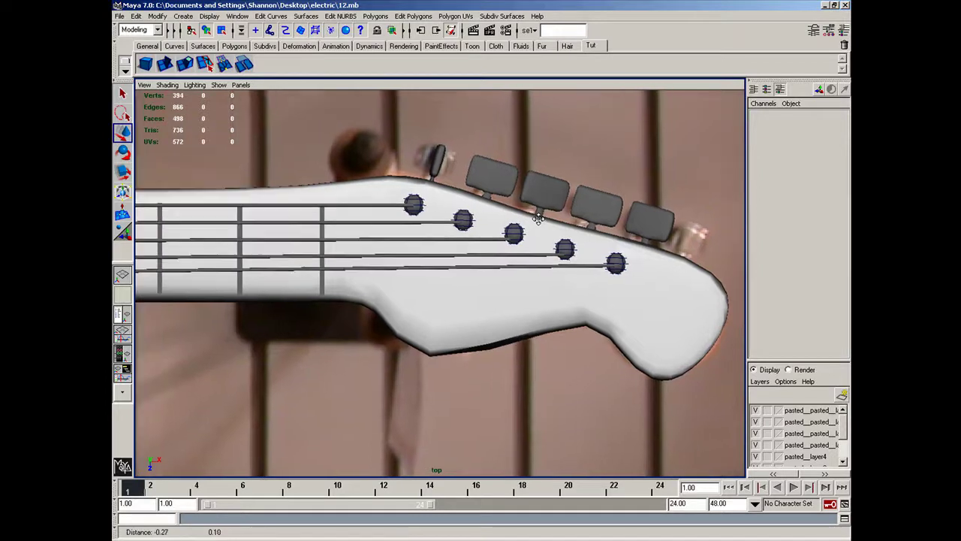
{"action": "key", "text": "space"}
{"action": "left_click_drag", "start_coordinate": [528, 216], "coordinate": [488, 283]}
{"action": "middle_click_drag", "start_coordinate": [501, 287], "coordinate": [479, 103], "text": "alt"}
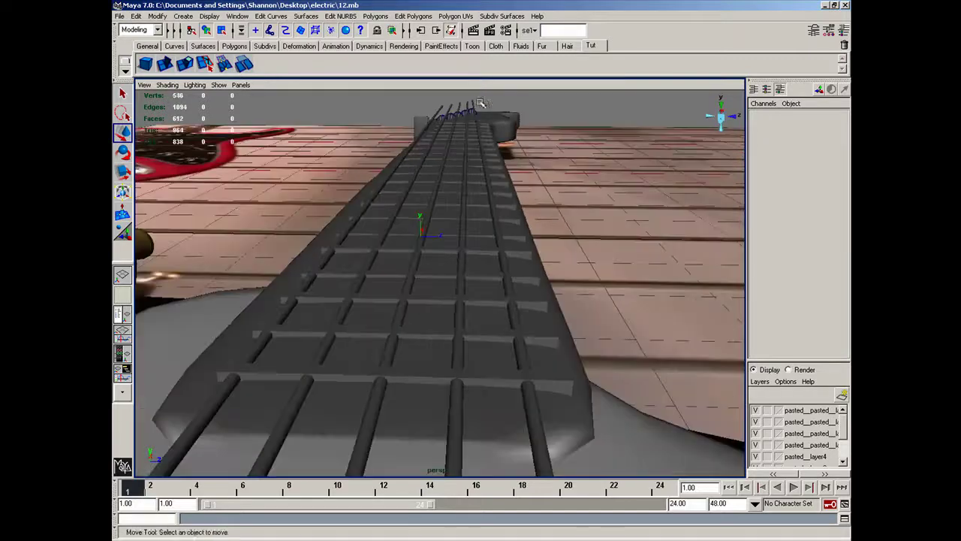
{"action": "left_click_drag", "start_coordinate": [476, 118], "coordinate": [303, 154], "text": "alt"}
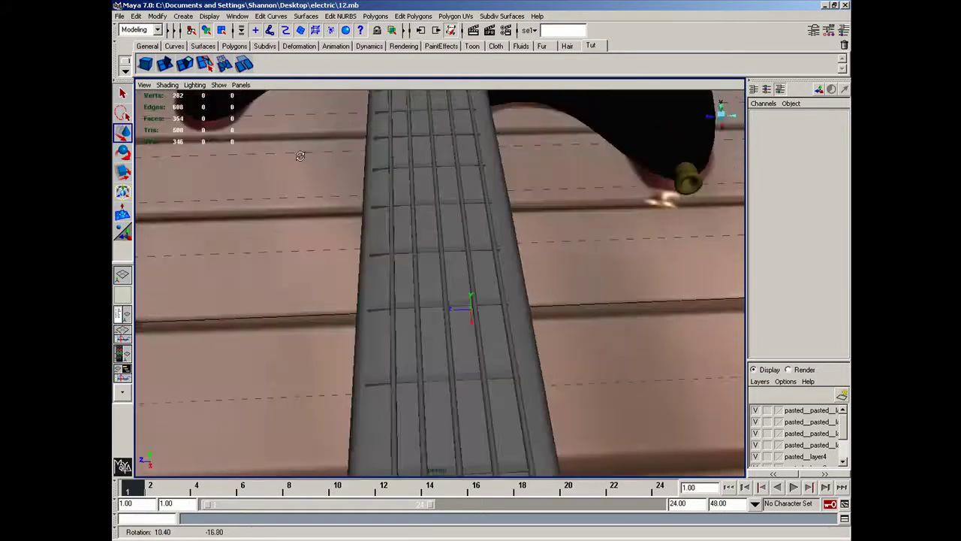
{"action": "key", "text": "space"}
{"action": "left_click_drag", "start_coordinate": [386, 236], "coordinate": [354, 238]}
{"action": "scroll", "coordinate": [370, 238], "scroll_direction": "down", "scroll_amount": 5}
{"action": "key", "text": "a"}
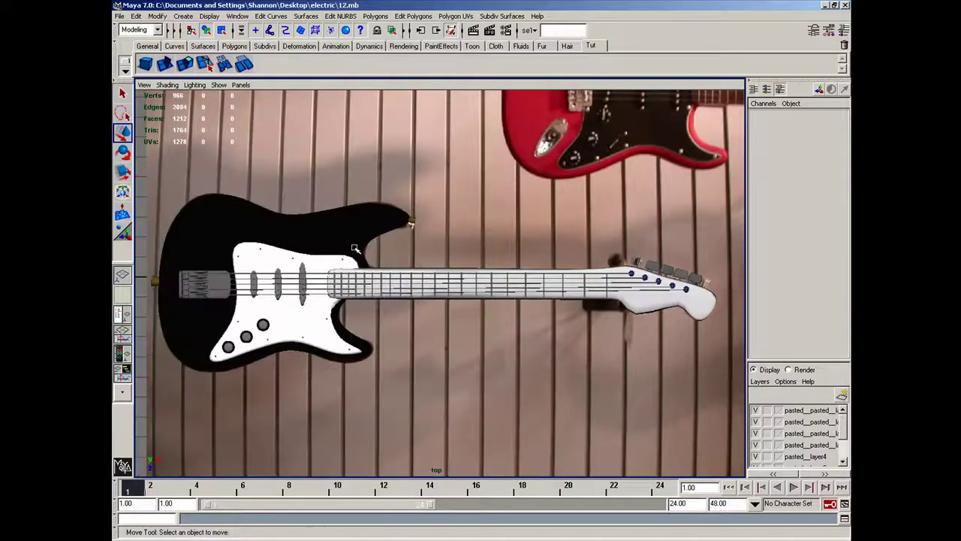
- Select all the frets without the body or pickguard and shift them in Z to about 0.381
{"action": "left_click_drag", "start_coordinate": [322, 262], "coordinate": [582, 318]}
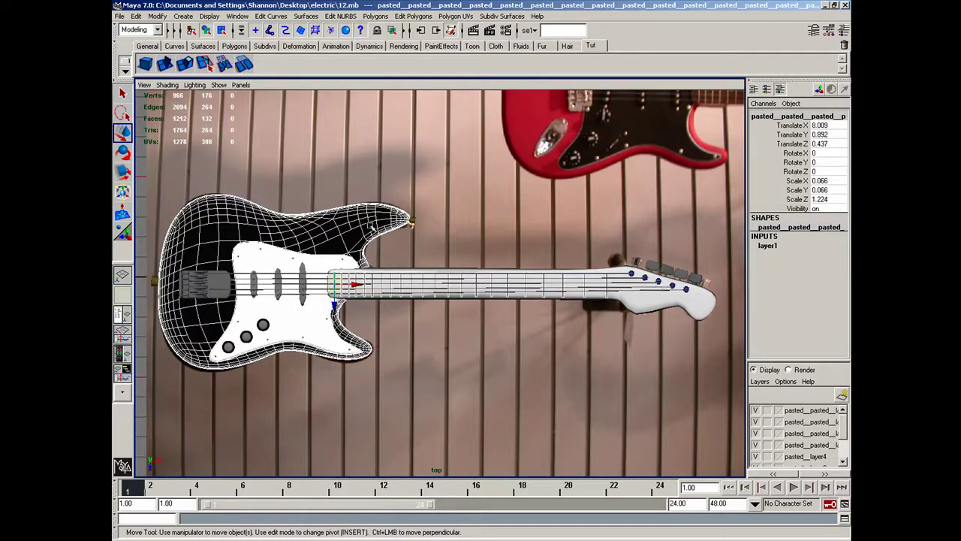
{"action": "left_click_drag", "start_coordinate": [365, 196], "coordinate": [352, 220], "text": "shift"}
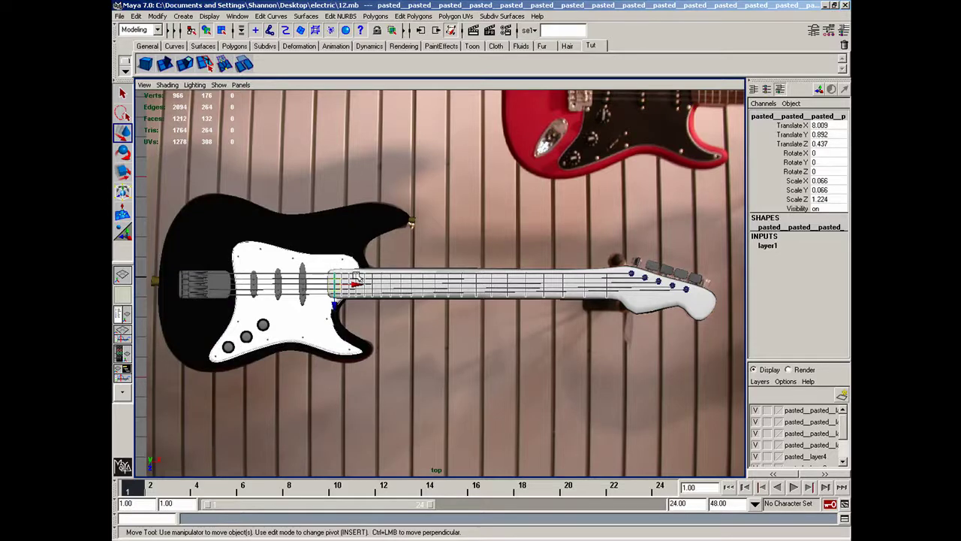
{"action": "middle_click_drag", "start_coordinate": [368, 288], "coordinate": [403, 269], "text": "alt"}
{"action": "scroll", "coordinate": [363, 291], "scroll_direction": "up", "scroll_amount": 8}
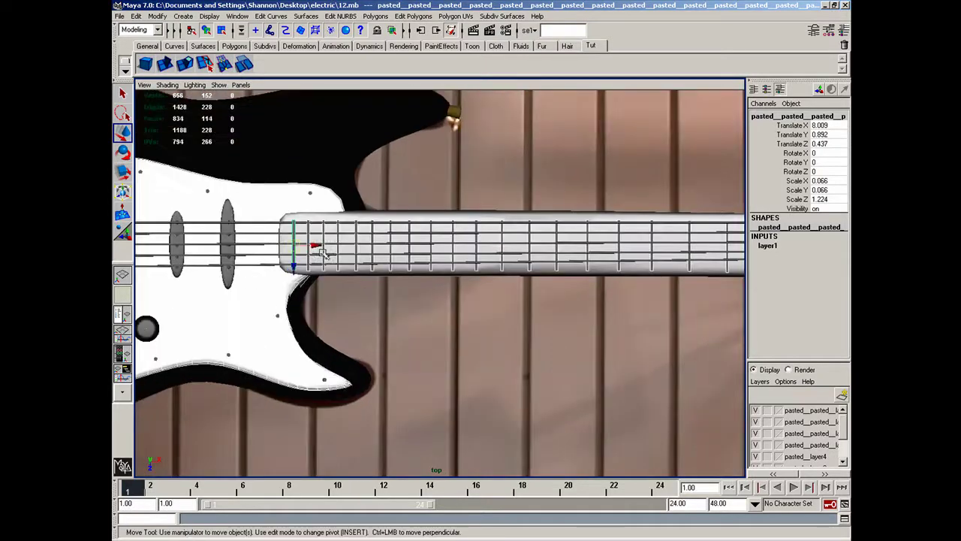
{"action": "left_click_drag", "start_coordinate": [294, 265], "coordinate": [293, 266]}
{"action": "key", "text": "ctrl+z"}
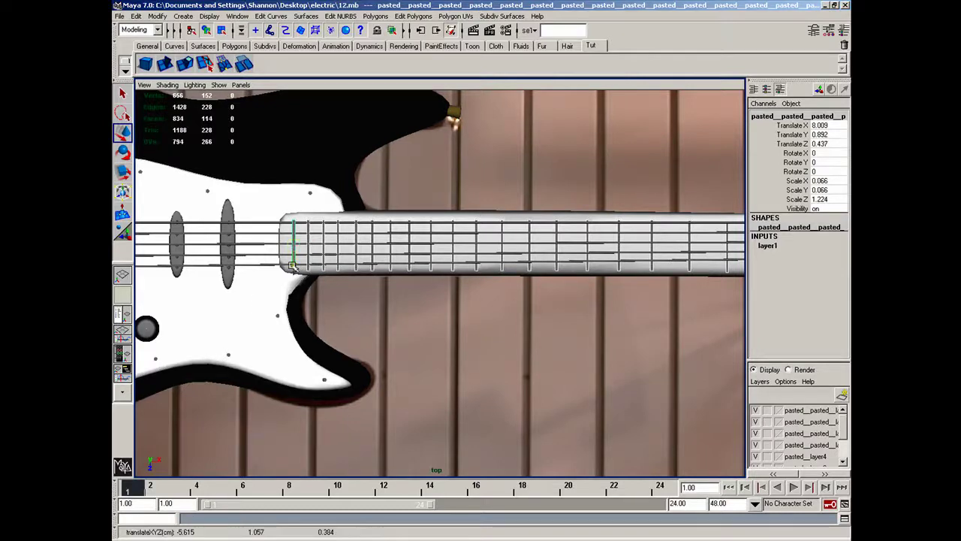
- Examine how the frets line up with the strings along the neck towards the headstock from above
{"action": "left_click", "coordinate": [474, 150]}
{"action": "middle_click_drag", "start_coordinate": [539, 228], "coordinate": [488, 219], "text": "alt"}
{"action": "middle_click_drag", "start_coordinate": [659, 224], "coordinate": [508, 221], "text": "alt"}
{"action": "right_click_drag", "start_coordinate": [508, 223], "coordinate": [487, 225], "text": "alt"}
{"action": "right_click", "coordinate": [505, 154]}
{"action": "right_click_drag", "start_coordinate": [504, 154], "coordinate": [545, 167]}
{"action": "right_click_drag", "start_coordinate": [443, 272], "coordinate": [436, 216], "text": "alt"}
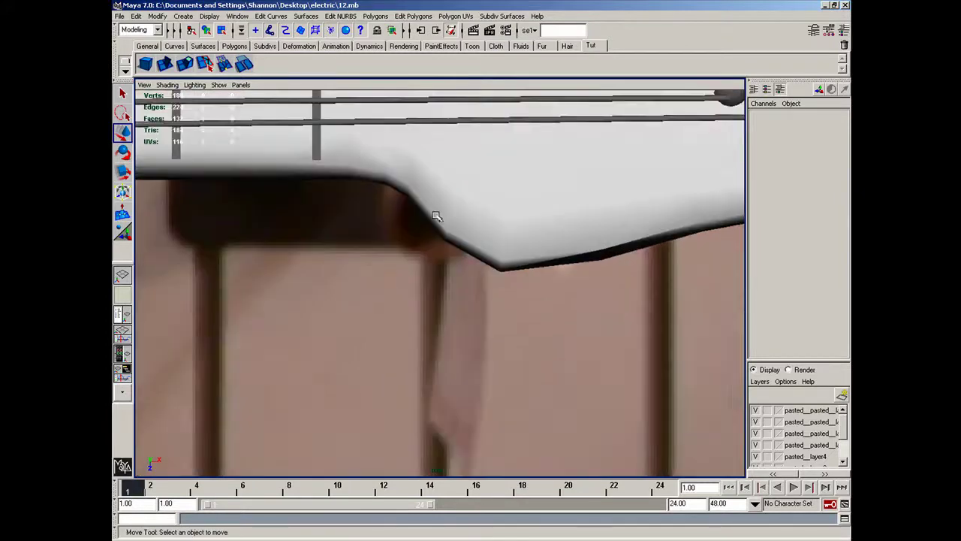
{"action": "middle_click_drag", "start_coordinate": [437, 217], "coordinate": [489, 369], "text": "alt"}
{"action": "scroll", "coordinate": [486, 356], "scroll_direction": "down", "scroll_amount": 2}
{"action": "scroll", "coordinate": [482, 353], "scroll_direction": "up", "scroll_amount": 7}
- Restore the fret selection and shift the frets in Z to about 0.365
{"action": "key", "text": "space"}
{"action": "left_click", "coordinate": [419, 294]}
{"action": "left_click_drag", "start_coordinate": [419, 293], "coordinate": [448, 291]}
{"action": "key", "text": "ctrl+z"}
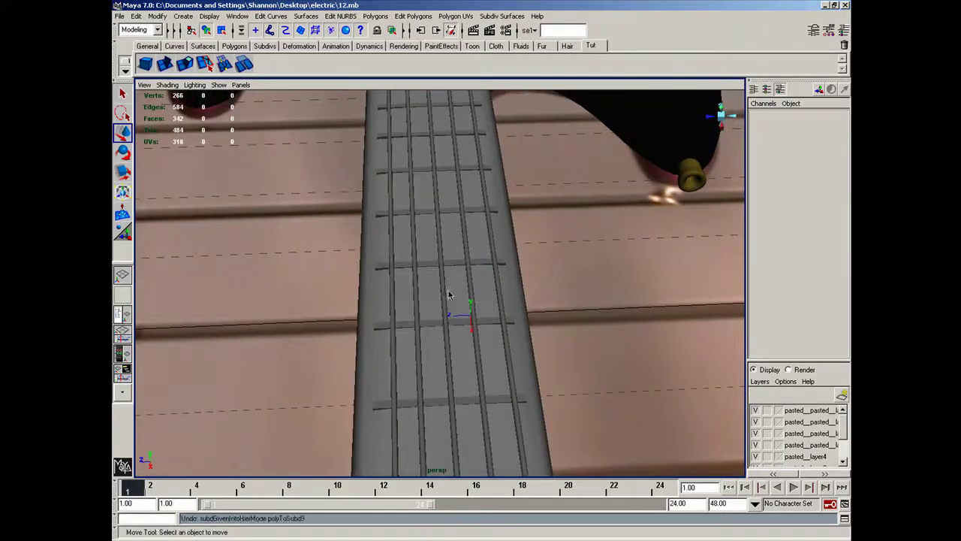
{"action": "key", "text": "ctrl+z"}
{"action": "scroll", "coordinate": [430, 307], "scroll_direction": "down", "scroll_amount": 6}
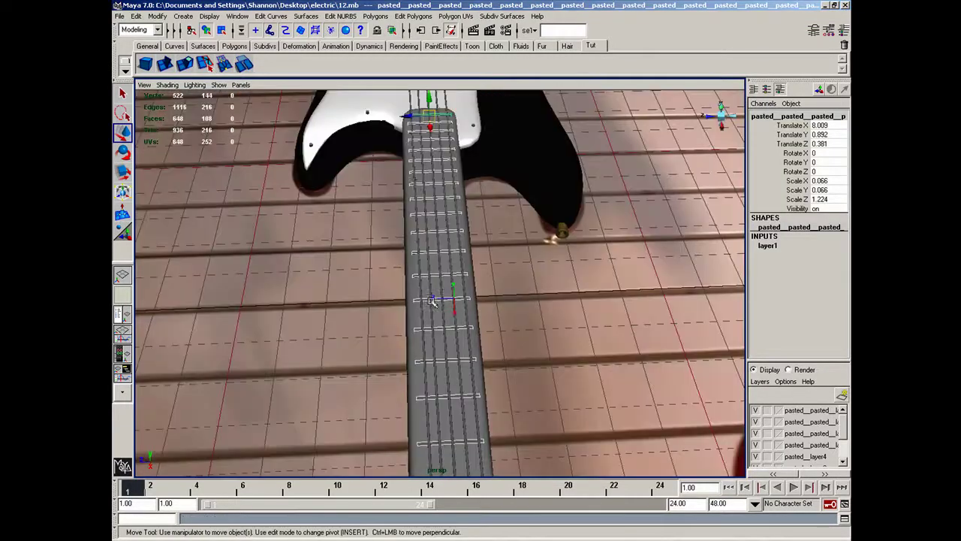
{"action": "left_click_drag", "start_coordinate": [406, 118], "coordinate": [409, 120]}
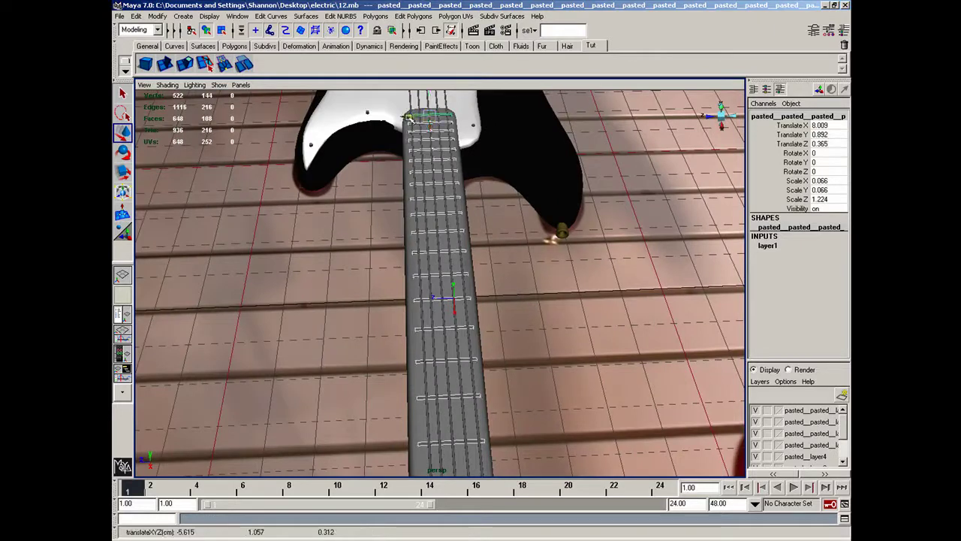
{"action": "left_click", "coordinate": [383, 270]}
- Examine the string ends around the tuning posts on the headstock in perspective
{"action": "middle_click_drag", "start_coordinate": [471, 320], "coordinate": [451, 200], "text": "alt"}
{"action": "right_click_drag", "start_coordinate": [425, 352], "coordinate": [473, 365]}
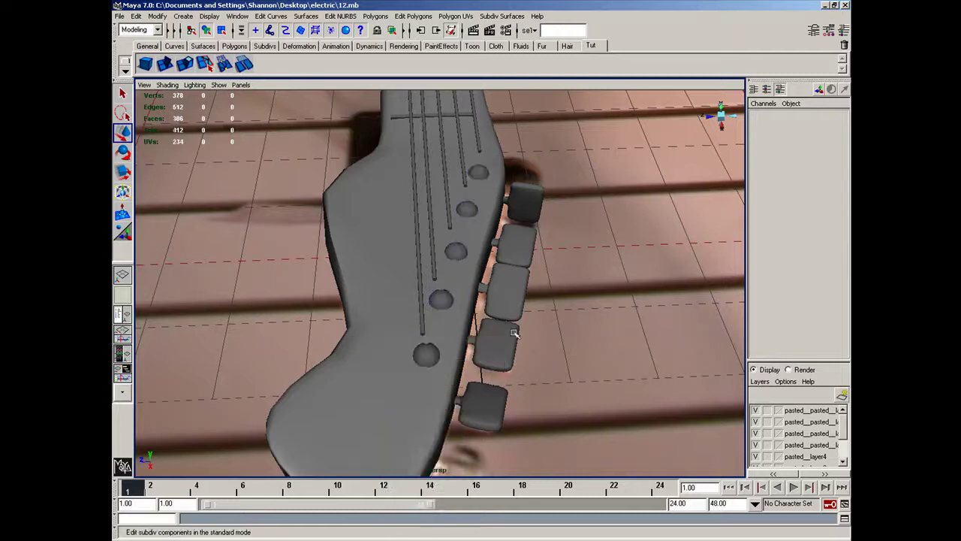
{"action": "left_click_drag", "start_coordinate": [480, 343], "coordinate": [516, 349], "text": "alt"}
{"action": "middle_click_drag", "start_coordinate": [517, 349], "coordinate": [573, 280], "text": "alt"}
{"action": "left_click_drag", "start_coordinate": [573, 279], "coordinate": [560, 269], "text": "alt"}
{"action": "key", "text": "space"}
{"action": "key", "text": "space"}
{"action": "mouse_move", "coordinate": [562, 241]}
{"action": "middle_mouse_down", "text": "alt"}
{"action": "mouse_move", "coordinate": [529, 250]}
{"action": "mouse_move", "coordinate": [554, 254]}
{"action": "middle_mouse_up", "text": "alt"}
{"action": "key", "text": "space"}
- In the front view, lower the fifth string's headstock end vertices onto the farthest tuning post
{"action": "left_click_drag", "start_coordinate": [393, 328], "coordinate": [394, 349]}
{"action": "middle_click_drag", "start_coordinate": [528, 331], "coordinate": [154, 327], "text": "alt"}
{"action": "middle_click_drag", "start_coordinate": [638, 307], "coordinate": [154, 312], "text": "alt"}
{"action": "scroll", "coordinate": [301, 329], "scroll_direction": "up", "scroll_amount": 3}
{"action": "middle_click_drag", "start_coordinate": [304, 329], "coordinate": [346, 267], "text": "alt"}
{"action": "scroll", "coordinate": [455, 280], "scroll_direction": "up", "scroll_amount": 4}
{"action": "left_click_drag", "start_coordinate": [459, 200], "coordinate": [474, 271]}
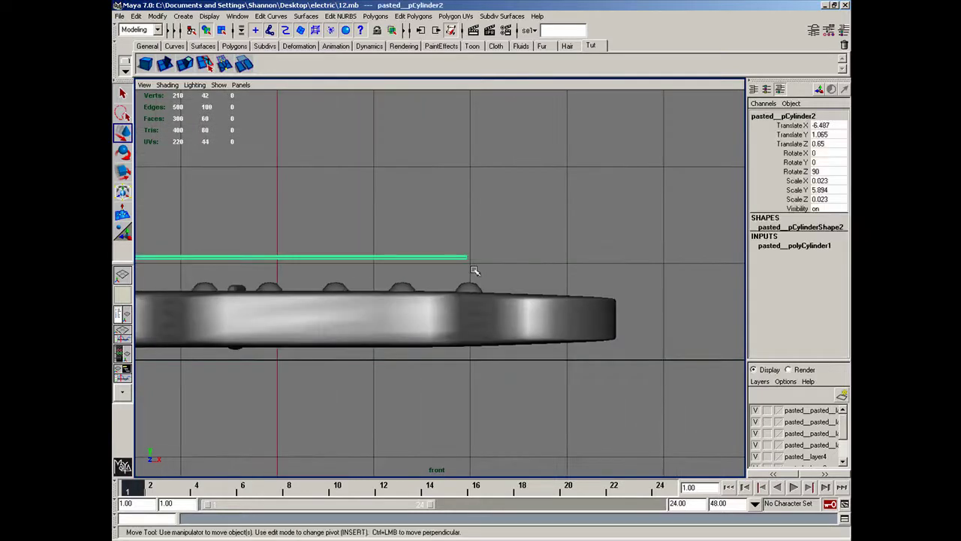
{"action": "right_click", "coordinate": [449, 257]}
{"action": "scroll", "coordinate": [293, 231], "scroll_direction": "down", "scroll_amount": 4}
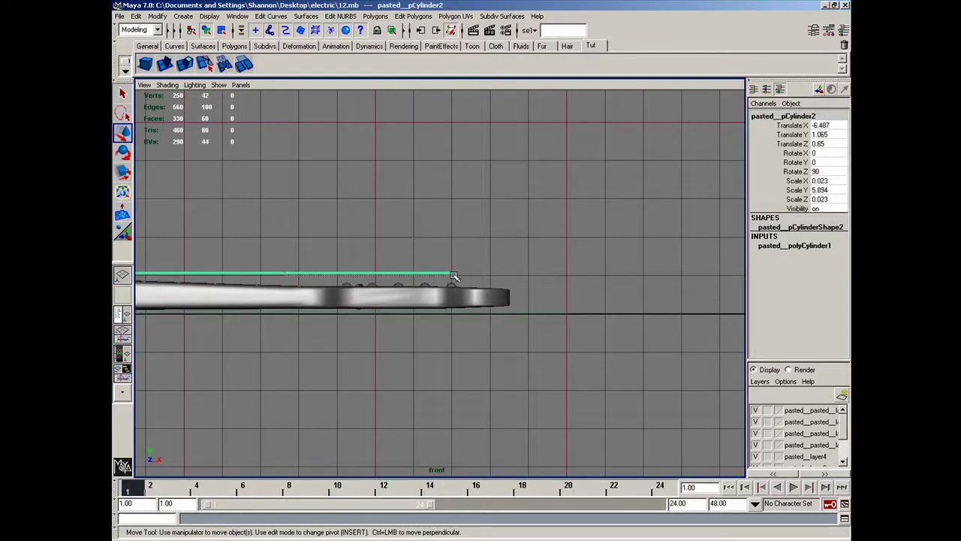
{"action": "left_click_drag", "start_coordinate": [454, 276], "coordinate": [455, 276]}
{"action": "scroll", "coordinate": [417, 273], "scroll_direction": "up", "scroll_amount": 5}
{"action": "right_click_drag", "start_coordinate": [410, 250], "coordinate": [384, 249]}
{"action": "left_click_drag", "start_coordinate": [445, 237], "coordinate": [481, 268]}
- Lower the fourth string's headstock end vertices to its tuning post, at about 0.768 in Y
{"action": "left_click", "coordinate": [380, 248]}
{"action": "right_click_drag", "start_coordinate": [383, 248], "coordinate": [358, 243]}
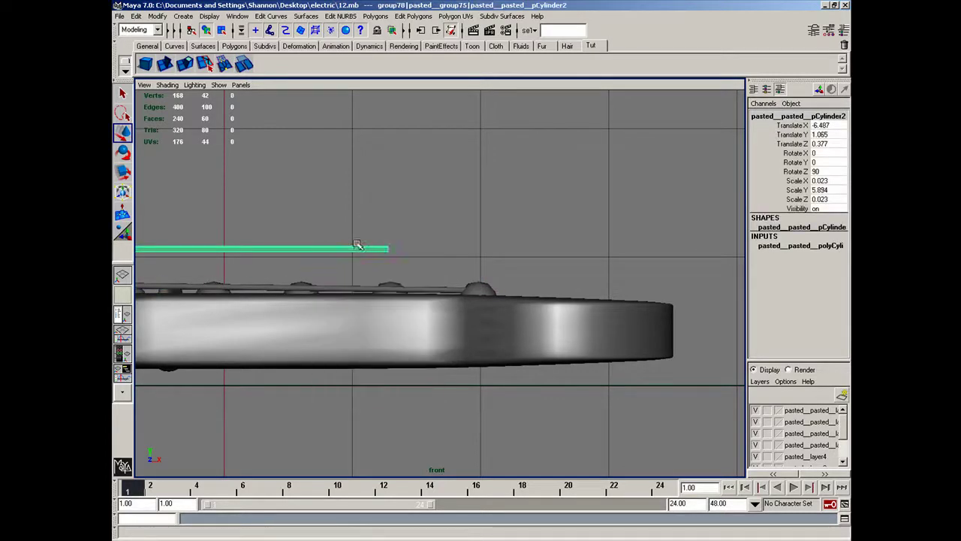
{"action": "left_click_drag", "start_coordinate": [365, 231], "coordinate": [390, 273]}
{"action": "middle_click_drag", "start_coordinate": [391, 272], "coordinate": [522, 256], "text": "alt"}
{"action": "left_click_drag", "start_coordinate": [532, 262], "coordinate": [533, 264]}
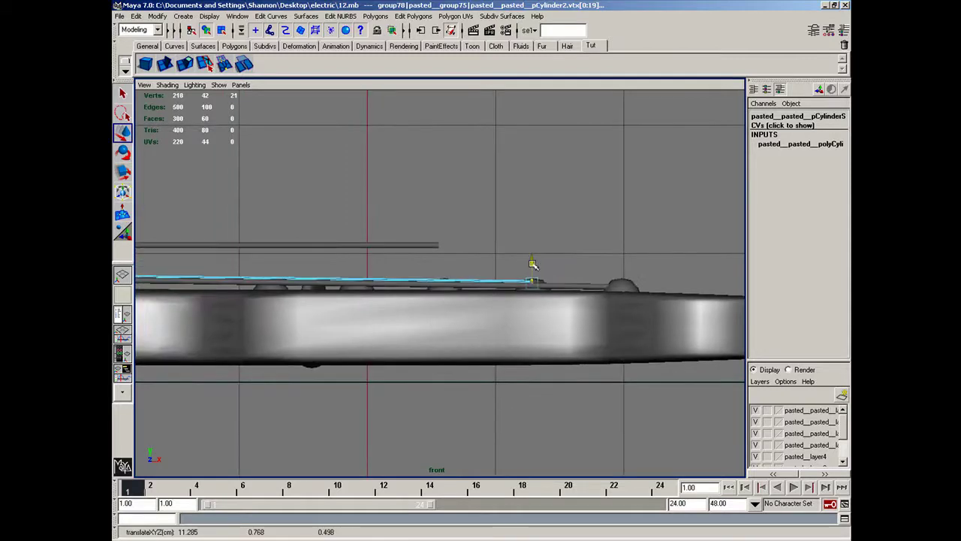
- Lower the third string's headstock end vertices to its tuning post, at about 0.763 in Y
{"action": "left_click", "coordinate": [432, 244]}
{"action": "right_click_drag", "start_coordinate": [432, 243], "coordinate": [410, 243]}
{"action": "left_click_drag", "start_coordinate": [424, 234], "coordinate": [441, 262]}
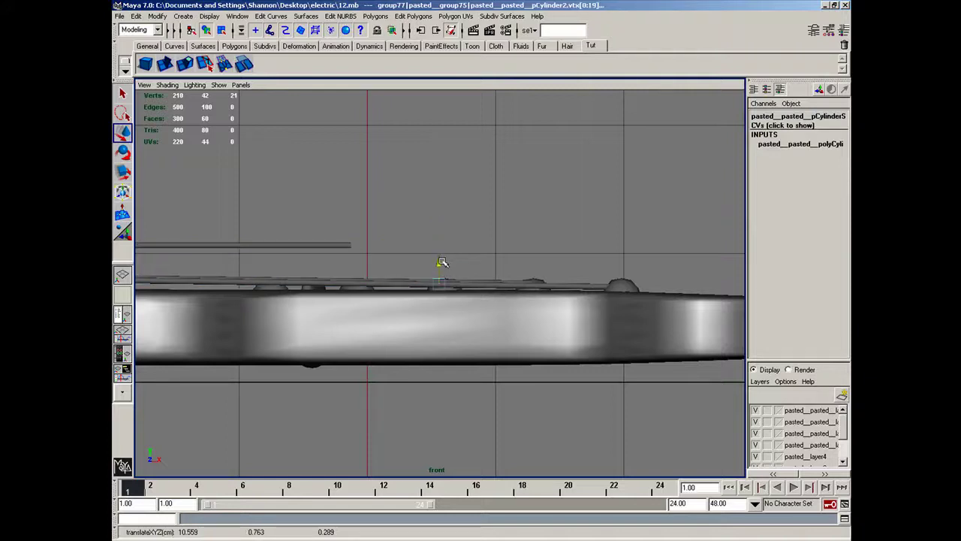
- Lower the headstock end vertices of the second and first strings to their tuning posts
{"action": "middle_click_drag", "start_coordinate": [410, 256], "coordinate": [485, 243], "text": "alt"}
{"action": "left_click", "coordinate": [406, 232]}
{"action": "right_click_drag", "start_coordinate": [406, 232], "coordinate": [382, 231]}
{"action": "left_click_drag", "start_coordinate": [416, 226], "coordinate": [433, 253]}
{"action": "left_click", "coordinate": [340, 232]}
{"action": "right_click_drag", "start_coordinate": [337, 230], "coordinate": [324, 230]}
{"action": "left_click_drag", "start_coordinate": [370, 246], "coordinate": [348, 251]}
- Examine in perspective where the strings run through the fretboard between the headstock and the body
{"action": "middle_click_drag", "start_coordinate": [340, 239], "coordinate": [553, 231], "text": "alt"}
{"action": "key", "text": "space"}
{"action": "left_click_drag", "start_coordinate": [480, 241], "coordinate": [480, 220]}
{"action": "middle_click_drag", "start_coordinate": [466, 242], "coordinate": [565, 417], "text": "alt"}
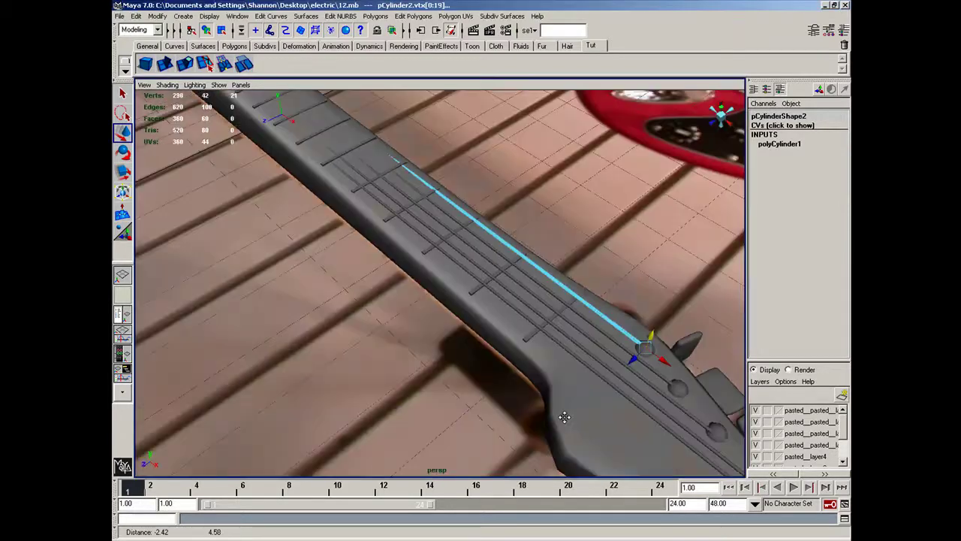
{"action": "left_click_drag", "start_coordinate": [565, 417], "coordinate": [492, 355], "text": "alt"}
{"action": "middle_click_drag", "start_coordinate": [492, 354], "coordinate": [653, 415], "text": "alt"}
{"action": "middle_click_drag", "start_coordinate": [560, 393], "coordinate": [624, 401], "text": "alt"}
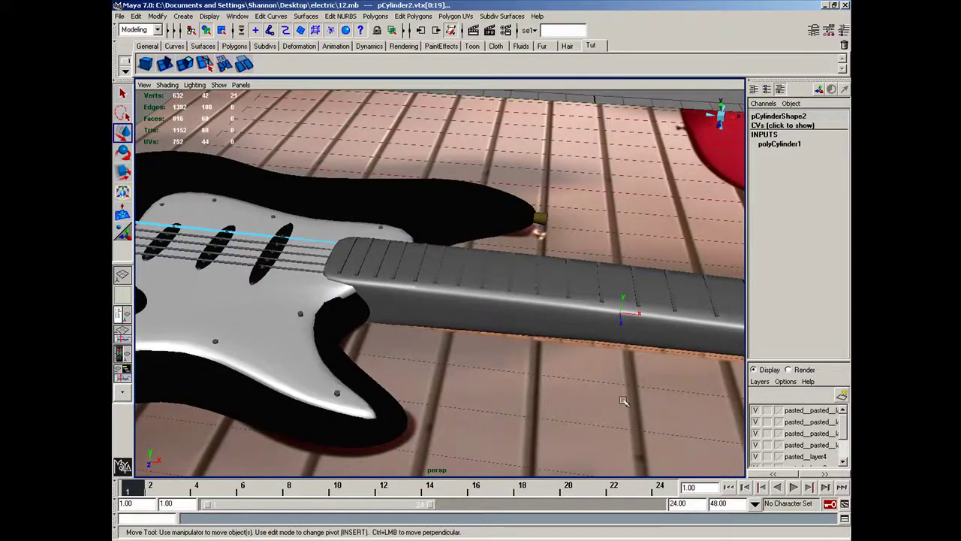
- Select four of the strings together, leaving out the pickguard and body, and check where they sink into the fretboard
{"action": "left_click", "coordinate": [311, 249]}
{"action": "left_click", "coordinate": [309, 248]}
{"action": "left_click", "coordinate": [309, 249]}
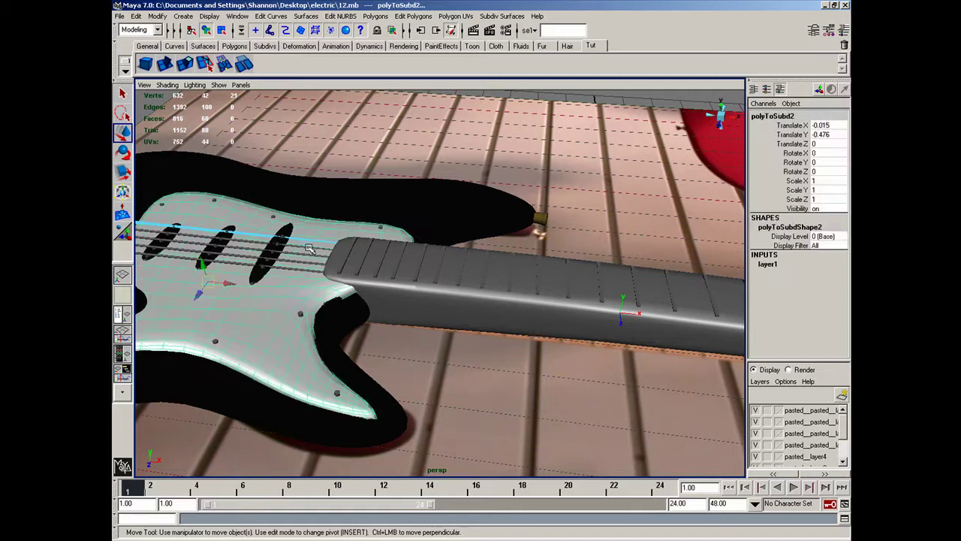
{"action": "left_click_drag", "start_coordinate": [302, 279], "coordinate": [303, 279], "text": "shift"}
{"action": "left_click", "coordinate": [274, 293], "text": "shift"}
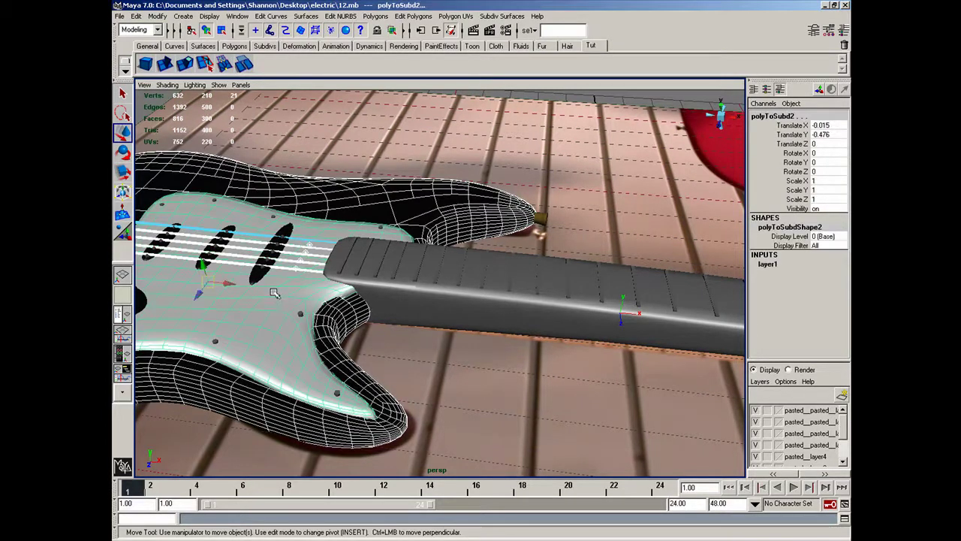
{"action": "left_click", "coordinate": [308, 347], "text": "shift"}
{"action": "left_click", "coordinate": [332, 348], "text": "shift"}
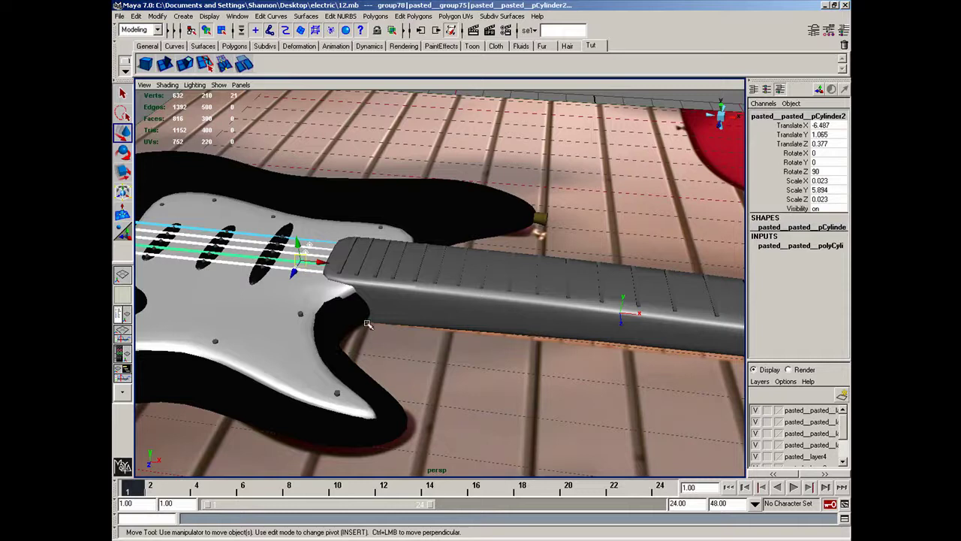
{"action": "scroll", "coordinate": [437, 323], "scroll_direction": "down", "scroll_amount": 3}
{"action": "middle_click_drag", "start_coordinate": [436, 322], "coordinate": [371, 323], "text": "alt"}
{"action": "scroll", "coordinate": [371, 323], "scroll_direction": "up", "scroll_amount": 5}
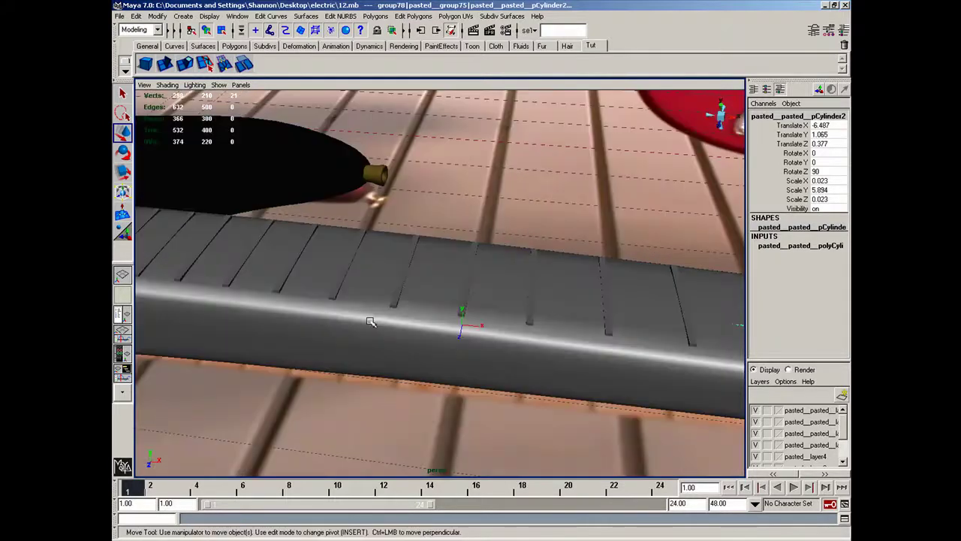
{"action": "left_click_drag", "start_coordinate": [371, 321], "coordinate": [236, 342], "text": "alt"}
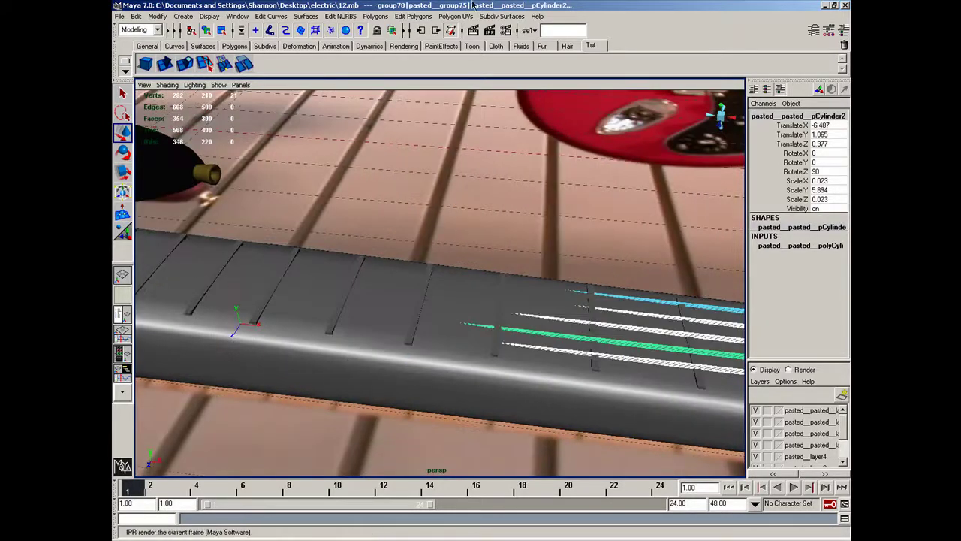
- Cut the four selected strings across the middle of the neck with the Cut Faces Tool in the front view
{"action": "mouse_move", "coordinate": [700, 305]}
{"action": "right_mouse_down"}
{"action": "mouse_move", "coordinate": [736, 317]}
{"action": "mouse_move", "coordinate": [739, 294]}
{"action": "mouse_move", "coordinate": [718, 310]}
{"action": "right_mouse_up"}
{"action": "key", "text": "space"}
{"action": "left_click_drag", "start_coordinate": [433, 105], "coordinate": [436, 125]}
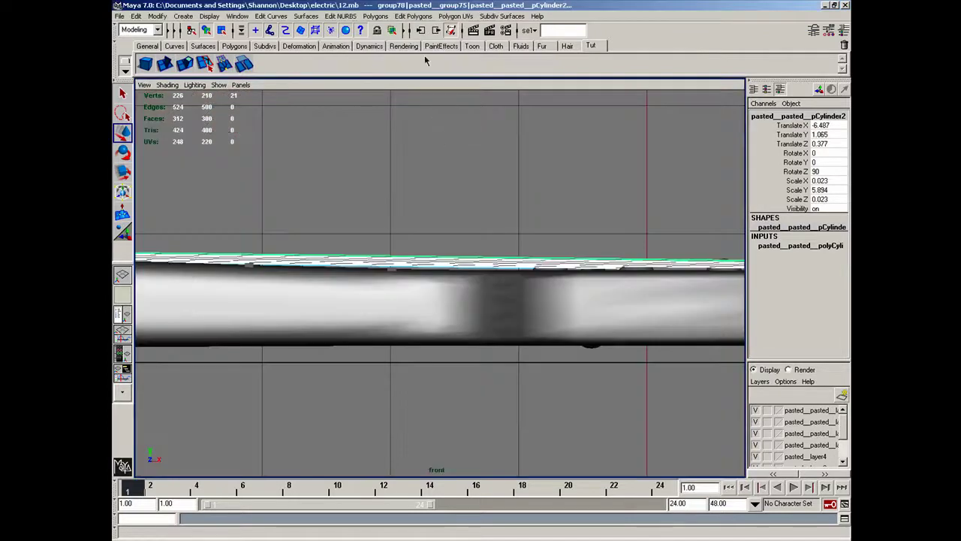
{"action": "right_click_drag", "start_coordinate": [425, 150], "coordinate": [369, 213], "text": "alt"}
{"action": "middle_click_drag", "start_coordinate": [369, 213], "coordinate": [583, 295], "text": "alt"}
{"action": "right_click_drag", "start_coordinate": [583, 295], "coordinate": [525, 295], "text": "alt"}
{"action": "middle_click_drag", "start_coordinate": [525, 296], "coordinate": [494, 184], "text": "alt"}
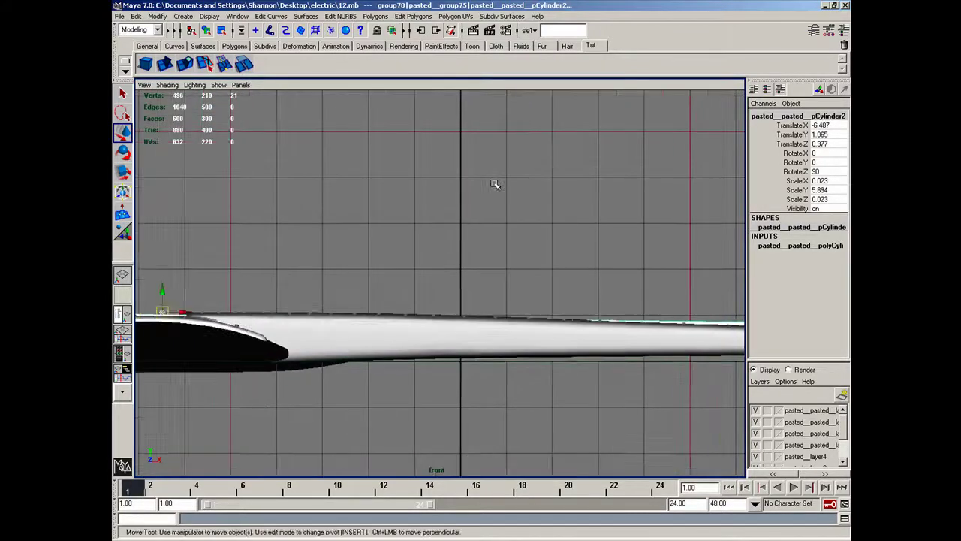
{"action": "left_click", "coordinate": [378, 17]}
{"action": "mouse_move", "coordinate": [408, 17]}
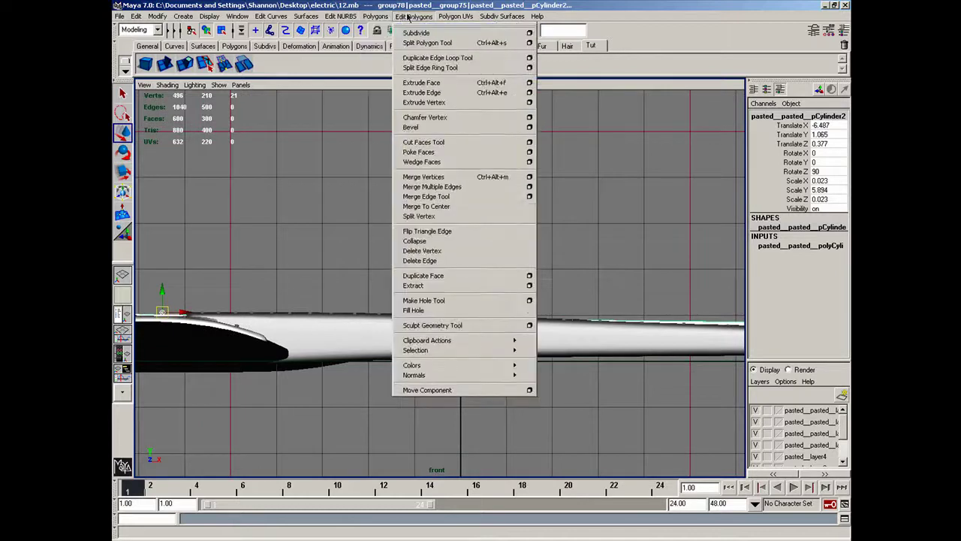
{"action": "left_click", "coordinate": [424, 142]}
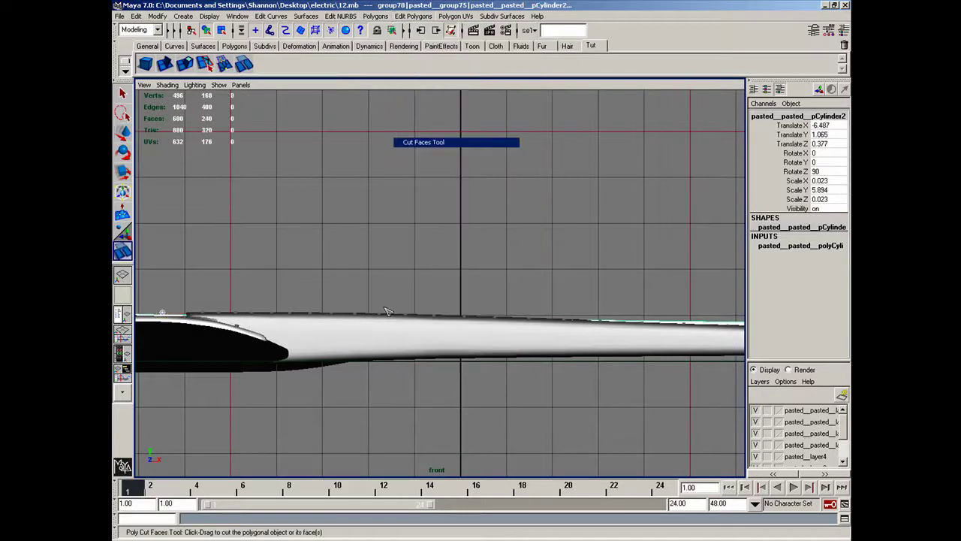
{"action": "left_click", "coordinate": [385, 320]}
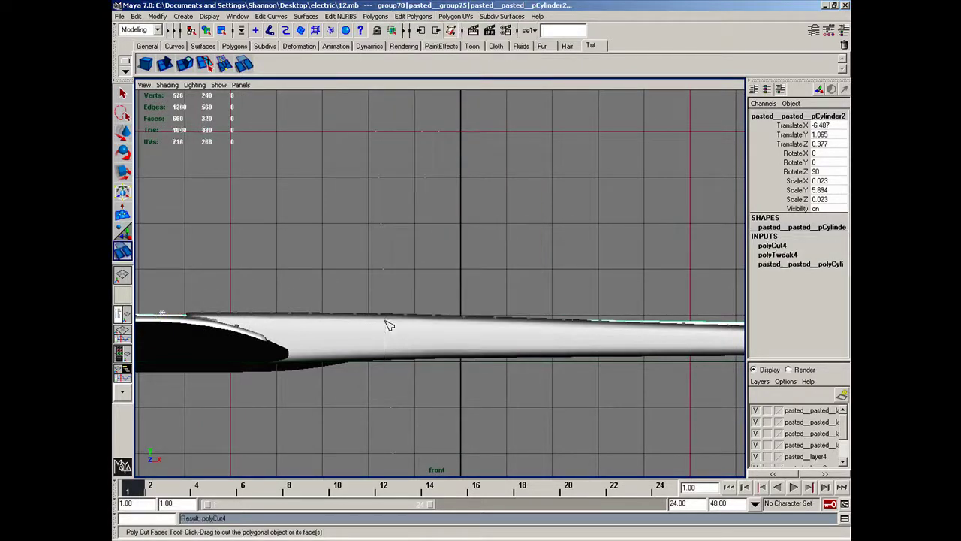
- Return the neck to object mode and raise the four cut strings above it, to about 2.322 in Y
{"action": "right_click", "coordinate": [388, 324]}
{"action": "left_click", "coordinate": [369, 320]}
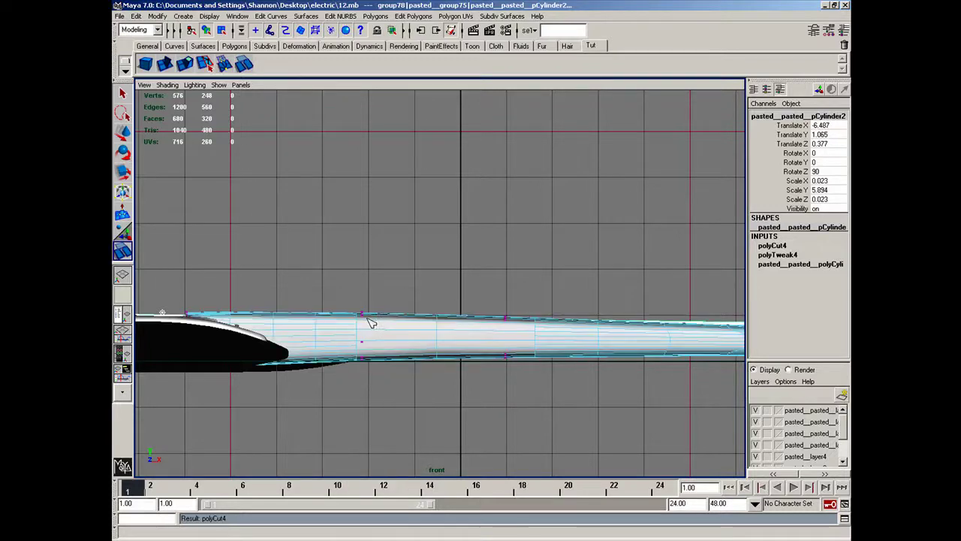
{"action": "right_click_drag", "start_coordinate": [364, 333], "coordinate": [392, 322]}
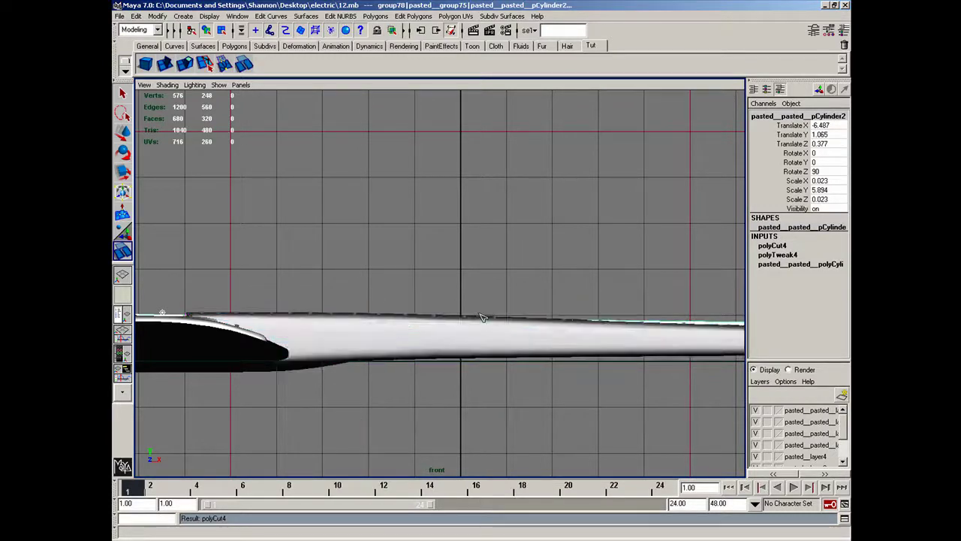
{"action": "key", "text": "w"}
{"action": "left_click_drag", "start_coordinate": [177, 294], "coordinate": [177, 236]}
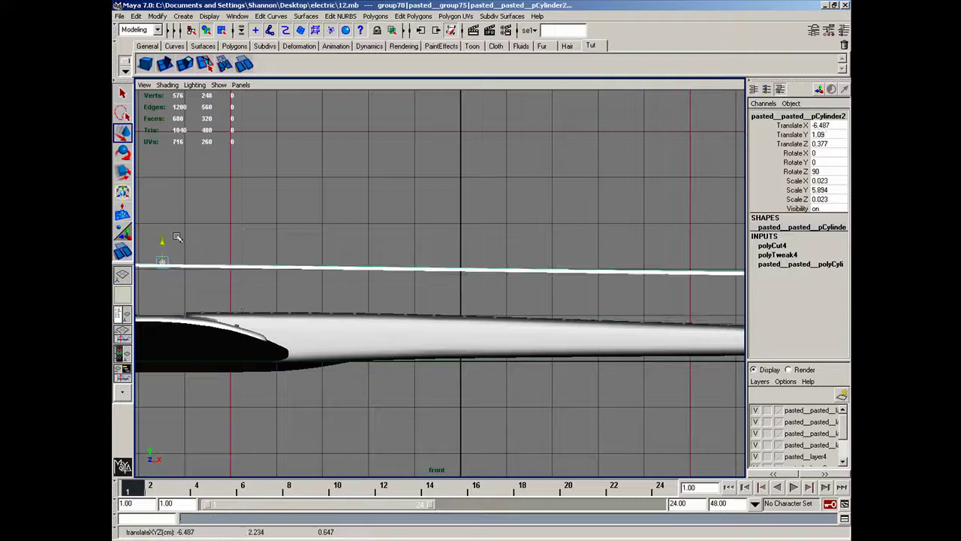
- Try picking the vertices at the new cut on a raised string, and undo back to the whole raised strings
{"action": "right_click", "coordinate": [381, 260]}
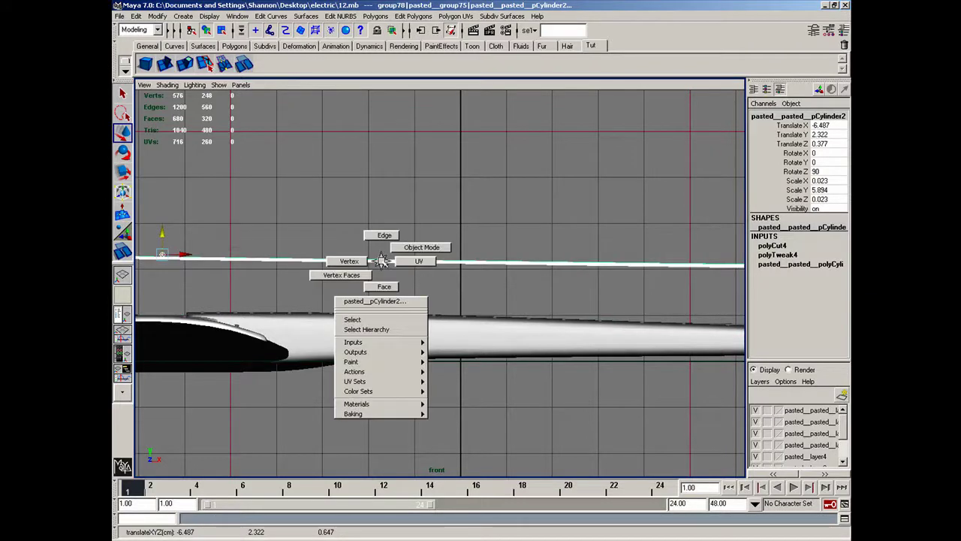
{"action": "left_click", "coordinate": [359, 261]}
{"action": "left_click_drag", "start_coordinate": [429, 289], "coordinate": [408, 260]}
{"action": "key", "text": "space"}
{"action": "middle_click_drag", "start_coordinate": [407, 260], "coordinate": [673, 288], "text": "alt"}
{"action": "middle_click_drag", "start_coordinate": [392, 245], "coordinate": [463, 252], "text": "alt"}
{"action": "key", "text": "z"}
{"action": "key", "text": "z"}
{"action": "key", "text": "z"}
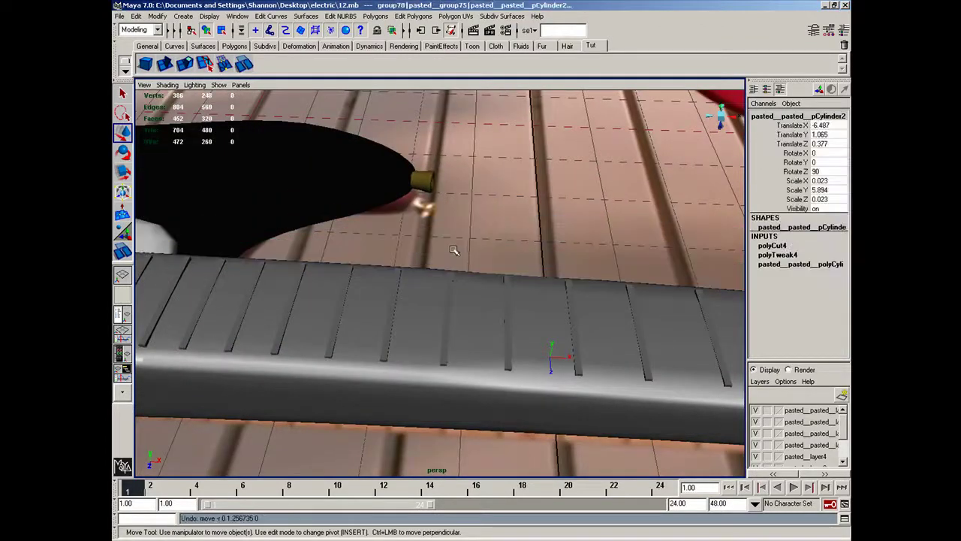
{"action": "key", "text": "shift+z"}
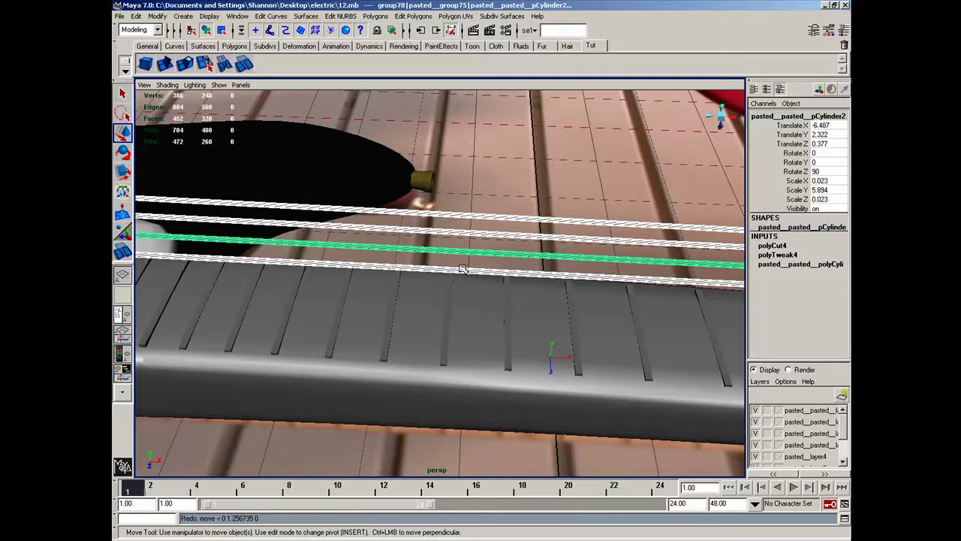
- Combine the four raised strings into a single polygon object
{"action": "left_click_drag", "start_coordinate": [510, 271], "coordinate": [511, 219], "text": "alt"}
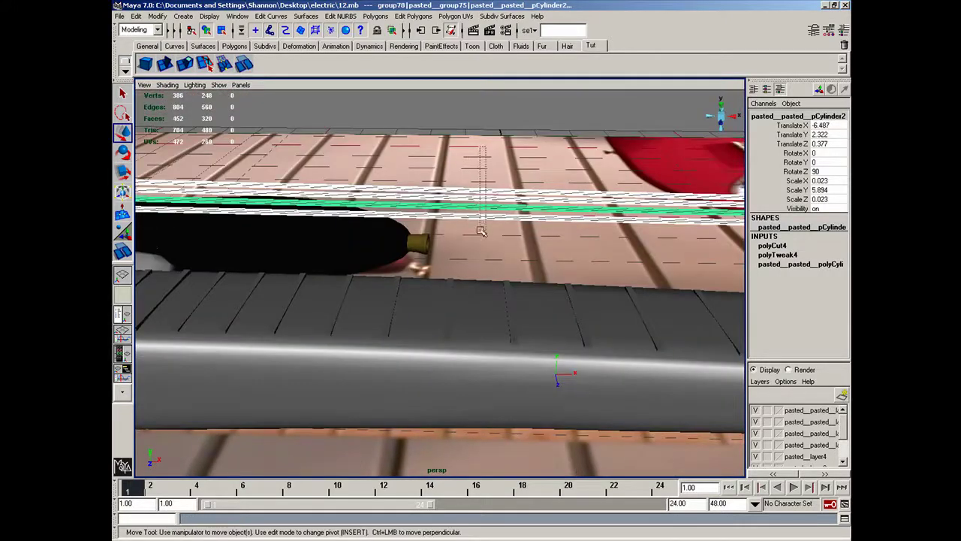
{"action": "left_click", "coordinate": [381, 16]}
{"action": "mouse_move", "coordinate": [411, 21]}
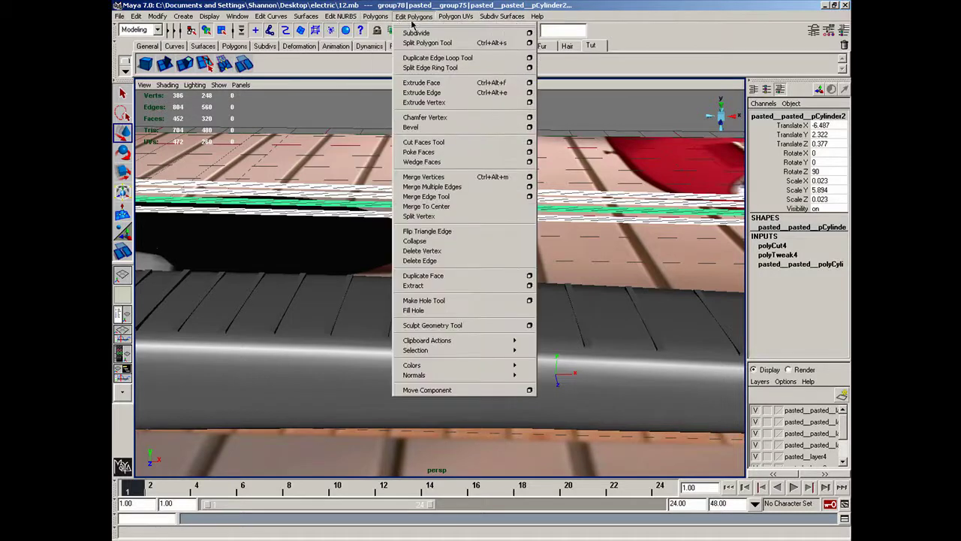
{"action": "left_click", "coordinate": [406, 60]}
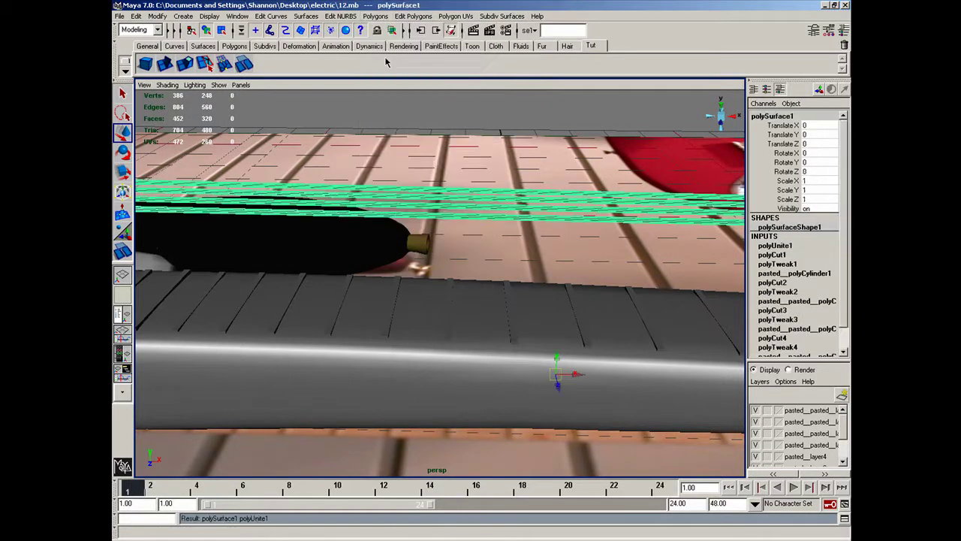
- Add a second cut across the combined strings with the Cut Faces Tool in the front view, just body-side of the existing cut
{"action": "right_click", "coordinate": [435, 167]}
{"action": "key", "text": "space"}
{"action": "left_click", "coordinate": [433, 168]}
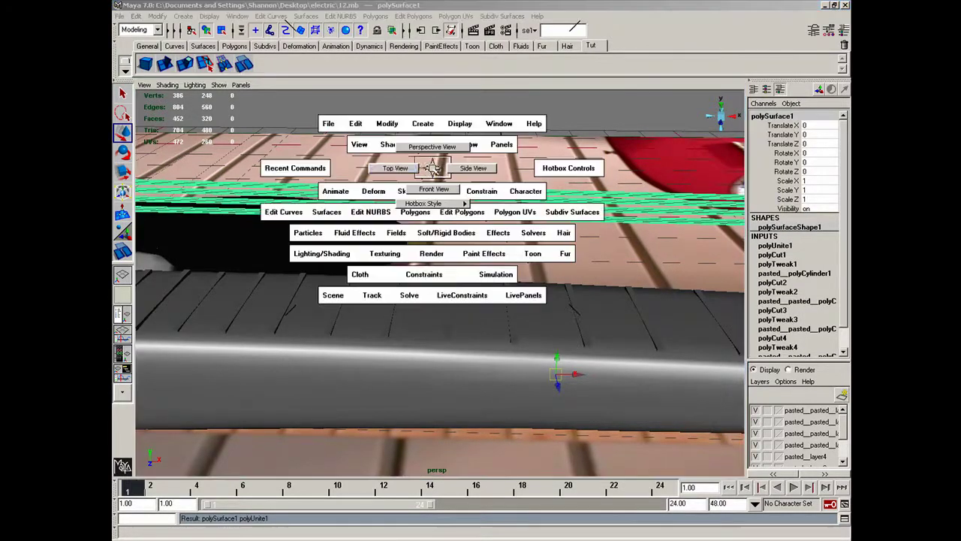
{"action": "left_click_drag", "start_coordinate": [432, 166], "coordinate": [432, 190]}
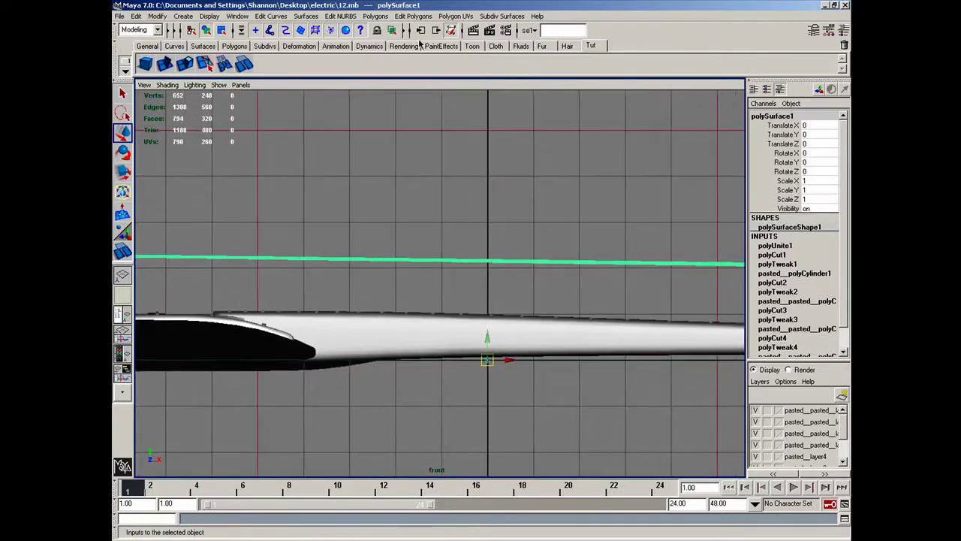
{"action": "left_click", "coordinate": [417, 15]}
{"action": "left_click", "coordinate": [452, 150]}
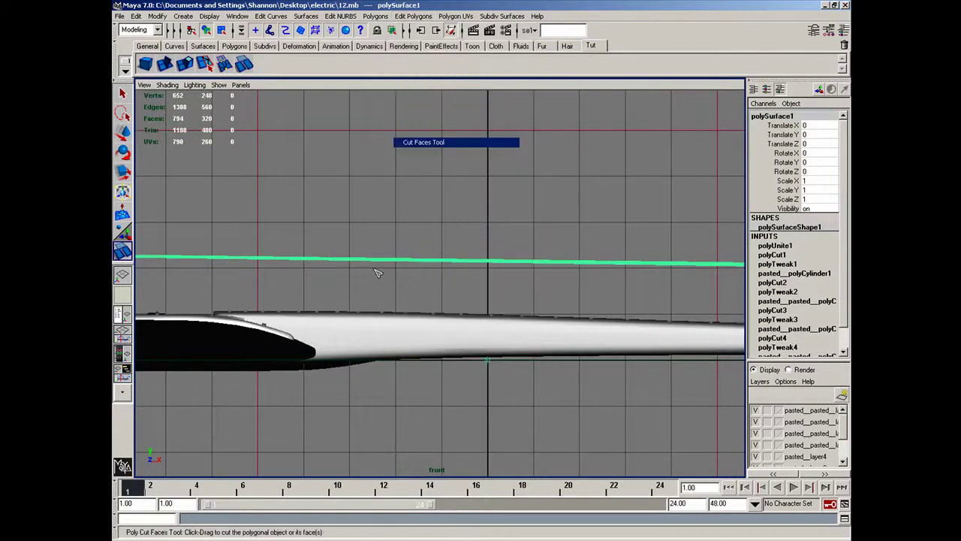
{"action": "left_click_drag", "start_coordinate": [391, 261], "coordinate": [391, 264]}
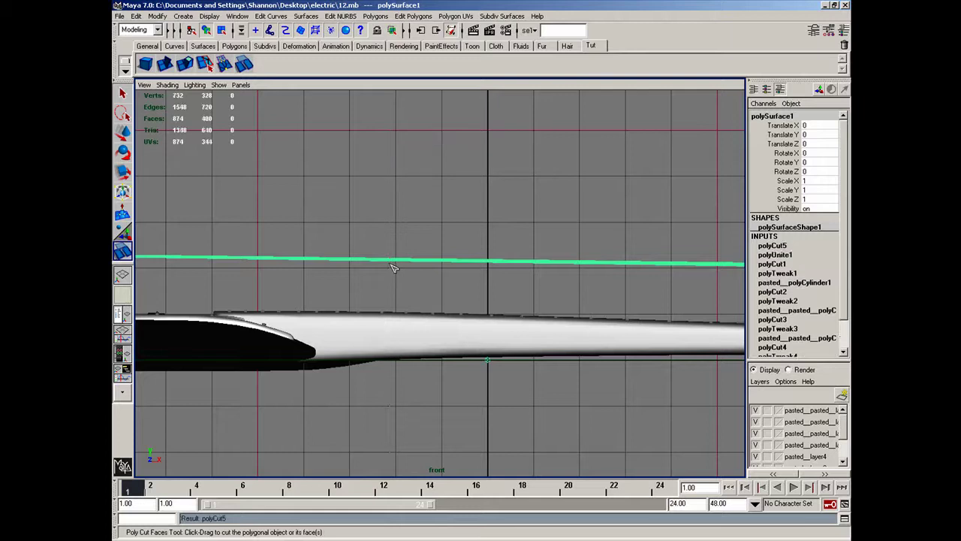
- Spread the two cut vertex rows apart along the strings, to about -3.614 in X toward the body and -0.962 toward the headstock
{"action": "right_click_drag", "start_coordinate": [395, 260], "coordinate": [382, 258]}
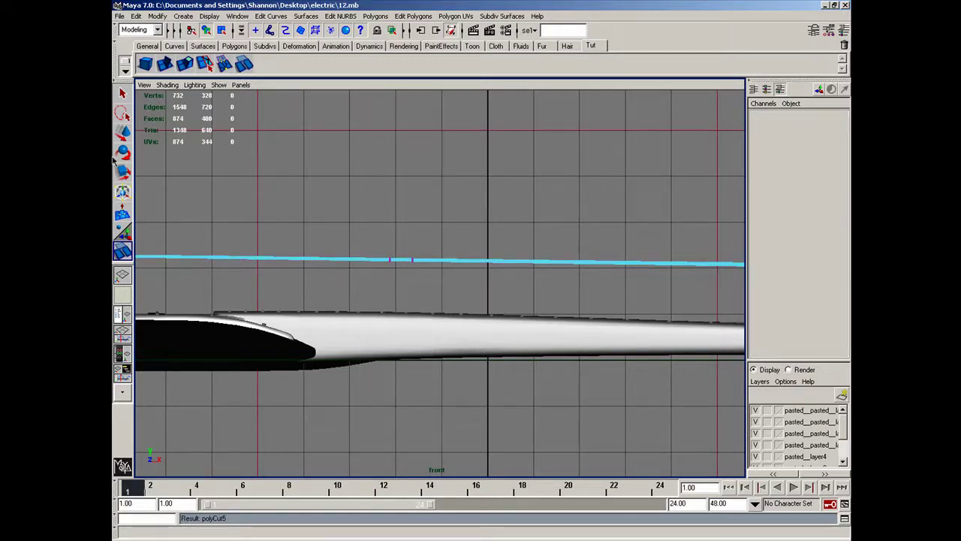
{"action": "left_click", "coordinate": [122, 134]}
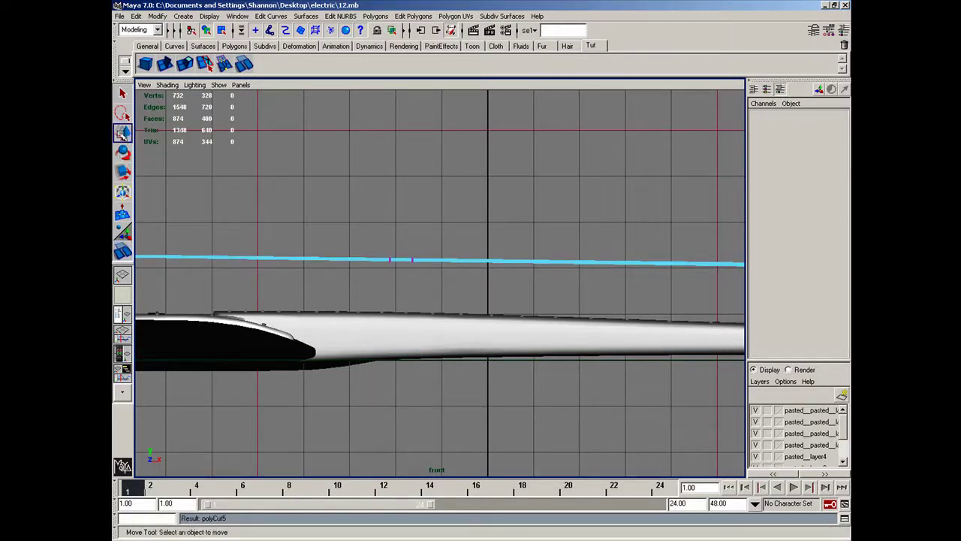
{"action": "left_click_drag", "start_coordinate": [426, 273], "coordinate": [393, 222]}
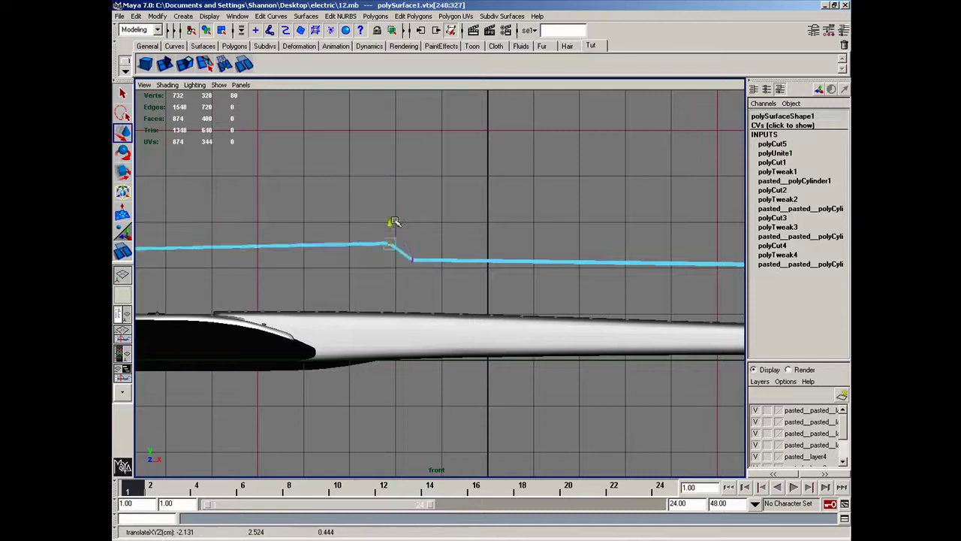
{"action": "key", "text": "ctrl+z"}
{"action": "left_click_drag", "start_coordinate": [408, 260], "coordinate": [341, 260]}
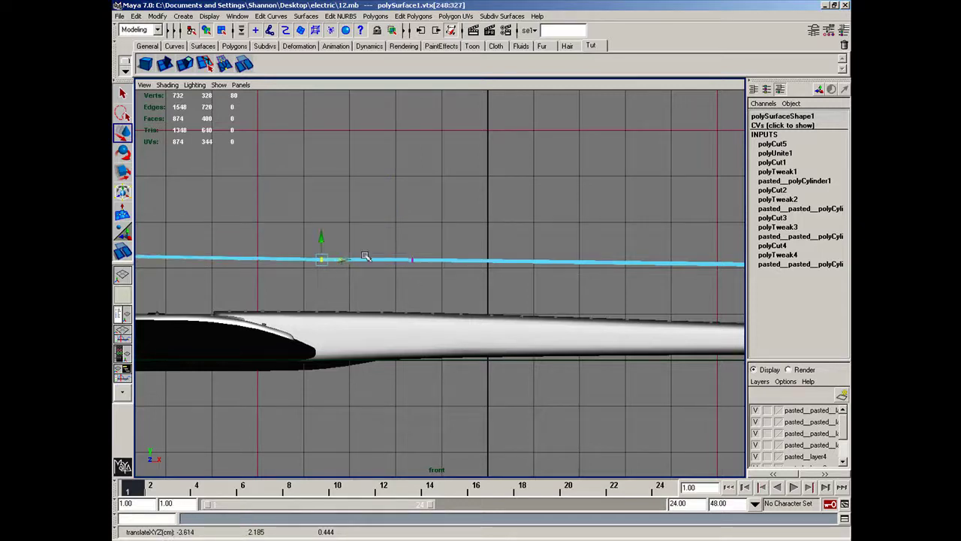
{"action": "left_click_drag", "start_coordinate": [408, 240], "coordinate": [464, 259]}
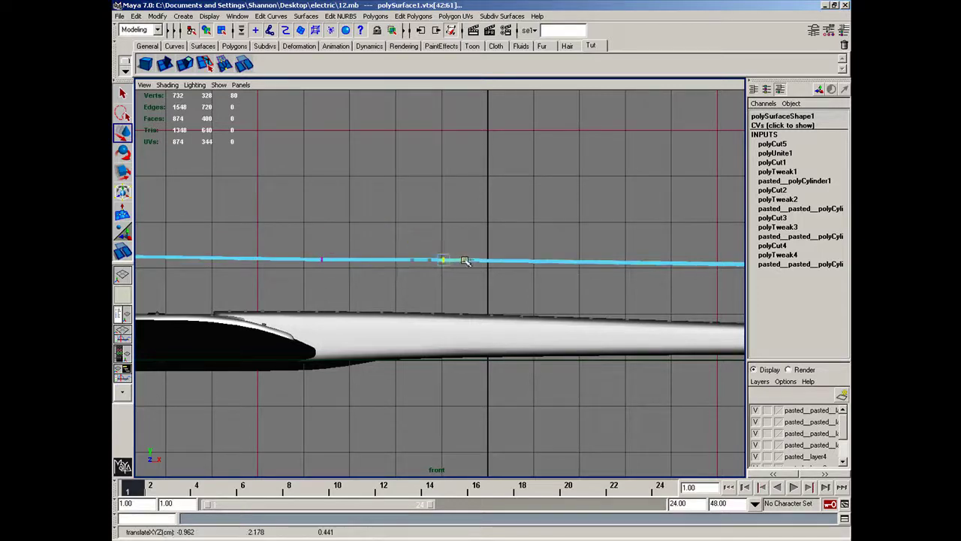
- Lower both cut vertex rows to just above the neck and bring the headstock-end vertices down to the tuning posts
{"action": "left_click_drag", "start_coordinate": [355, 273], "coordinate": [357, 273]}
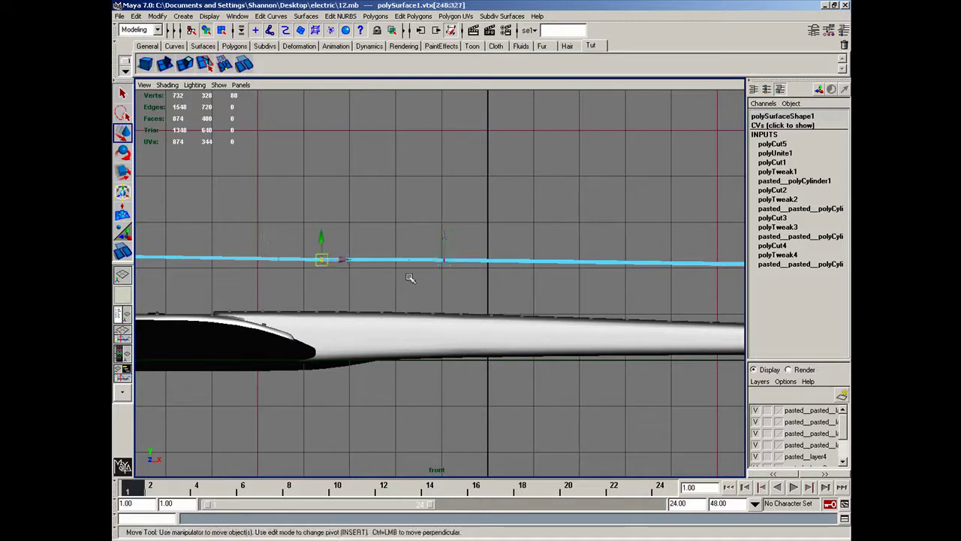
{"action": "left_click_drag", "start_coordinate": [481, 296], "coordinate": [384, 286], "text": "shift"}
{"action": "middle_click_drag", "start_coordinate": [467, 283], "coordinate": [111, 211], "text": "alt"}
{"action": "left_click_drag", "start_coordinate": [539, 171], "coordinate": [738, 243]}
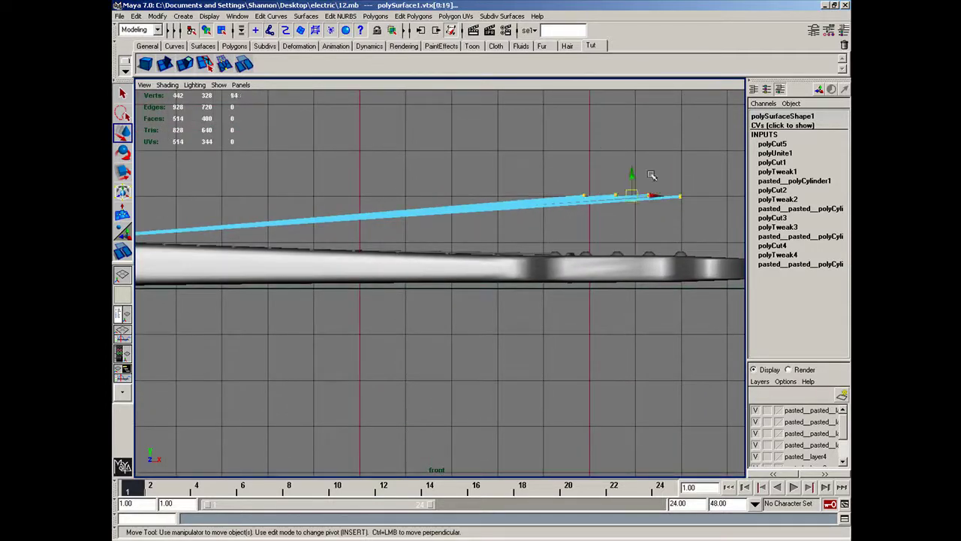
{"action": "left_click_drag", "start_coordinate": [633, 173], "coordinate": [645, 231]}
- Adjust the strings' body-end vertices to line up with the bridge
{"action": "middle_click_drag", "start_coordinate": [226, 220], "coordinate": [739, 225], "text": "alt"}
{"action": "middle_click_drag", "start_coordinate": [444, 215], "coordinate": [657, 217], "text": "alt"}
{"action": "left_click_drag", "start_coordinate": [275, 200], "coordinate": [303, 202]}
- In the perspective view, move the strings' headstock-end vertices to about 0.700 in Y so they meet the tuning posts
{"action": "key", "text": "space"}
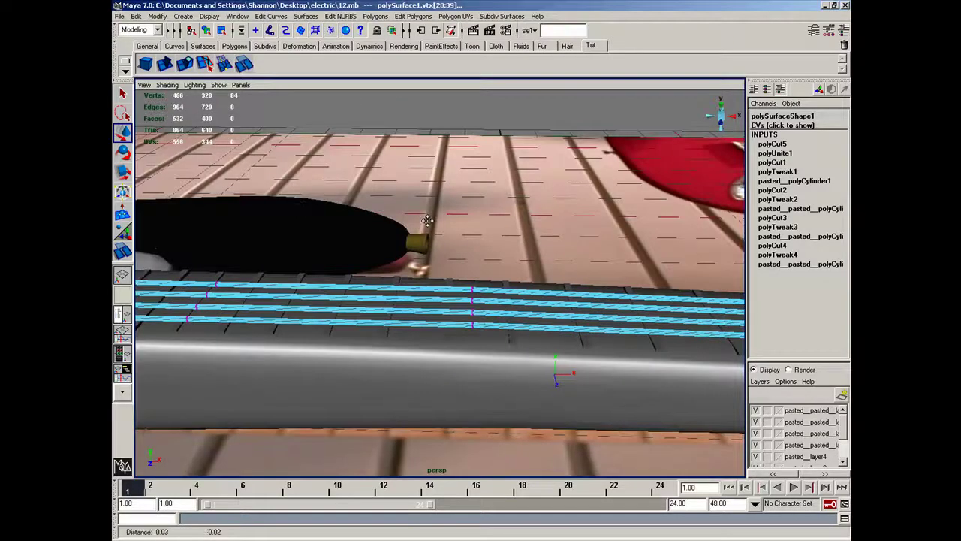
{"action": "middle_click_drag", "start_coordinate": [431, 221], "coordinate": [326, 150], "text": "alt"}
{"action": "left_click_drag", "start_coordinate": [513, 265], "coordinate": [417, 175], "text": "alt"}
{"action": "middle_click_drag", "start_coordinate": [633, 255], "coordinate": [395, 256], "text": "alt"}
{"action": "left_click_drag", "start_coordinate": [394, 257], "coordinate": [397, 278], "text": "alt"}
{"action": "middle_click_drag", "start_coordinate": [487, 262], "coordinate": [353, 223], "text": "alt"}
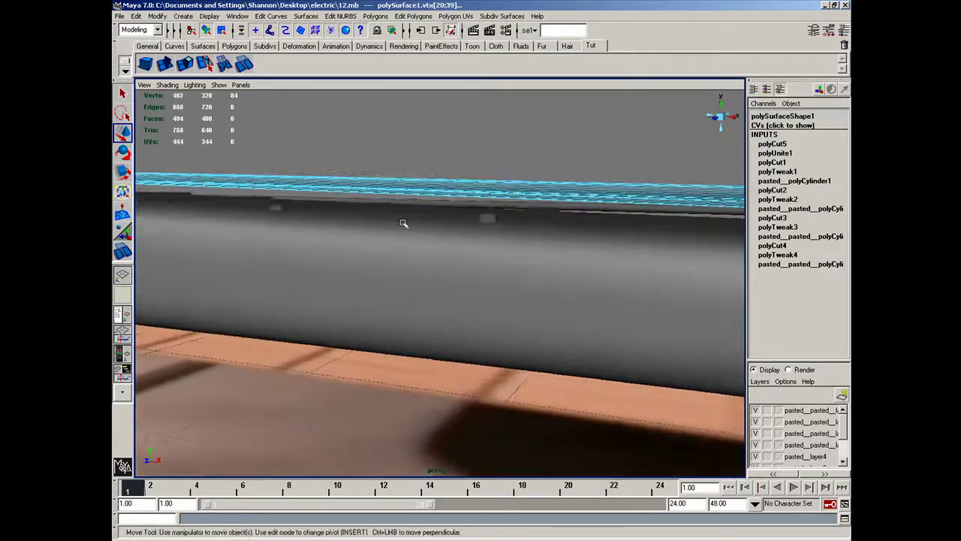
{"action": "middle_click_drag", "start_coordinate": [418, 220], "coordinate": [446, 207], "text": "alt"}
{"action": "left_click_drag", "start_coordinate": [446, 207], "coordinate": [490, 215], "text": "alt"}
{"action": "right_click_drag", "start_coordinate": [518, 216], "coordinate": [480, 216], "text": "alt"}
{"action": "left_click_drag", "start_coordinate": [480, 216], "coordinate": [480, 233], "text": "alt"}
{"action": "left_click_drag", "start_coordinate": [396, 253], "coordinate": [713, 419]}
{"action": "left_click_drag", "start_coordinate": [557, 329], "coordinate": [558, 335]}
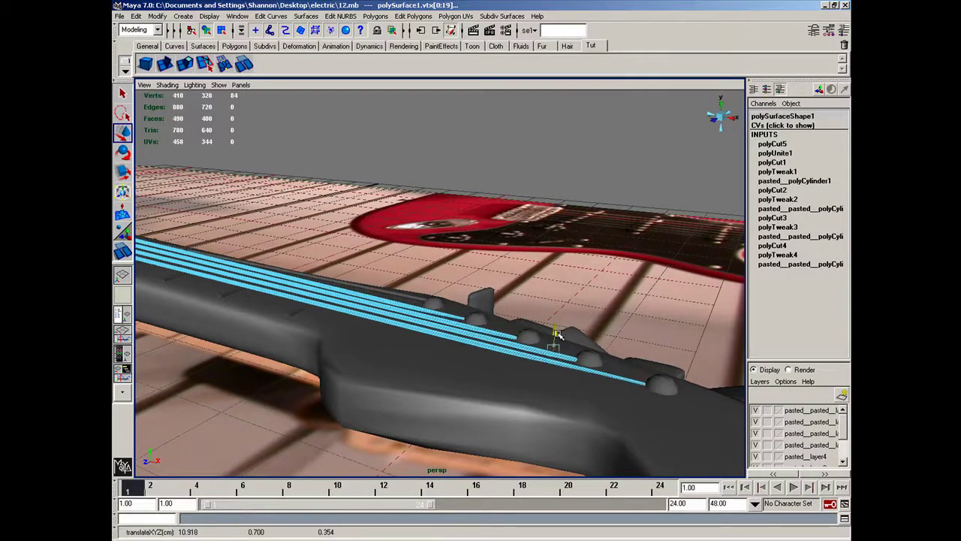
- Delete the straight outer string that runs to the tuning post nearest the neck
{"action": "left_click", "coordinate": [399, 295]}
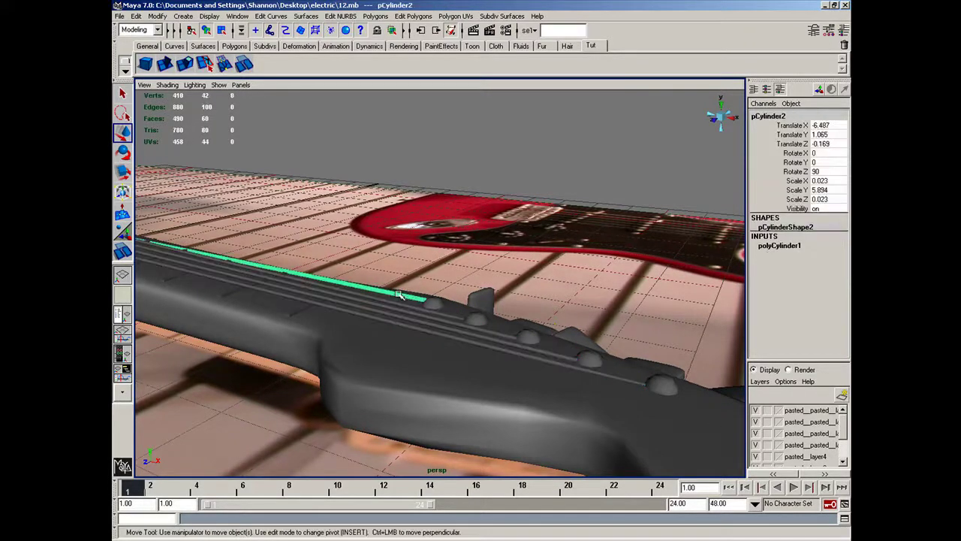
{"action": "key", "text": "f"}
{"action": "left_click_drag", "start_coordinate": [490, 296], "coordinate": [391, 298], "text": "alt"}
{"action": "key", "text": "Delete"}
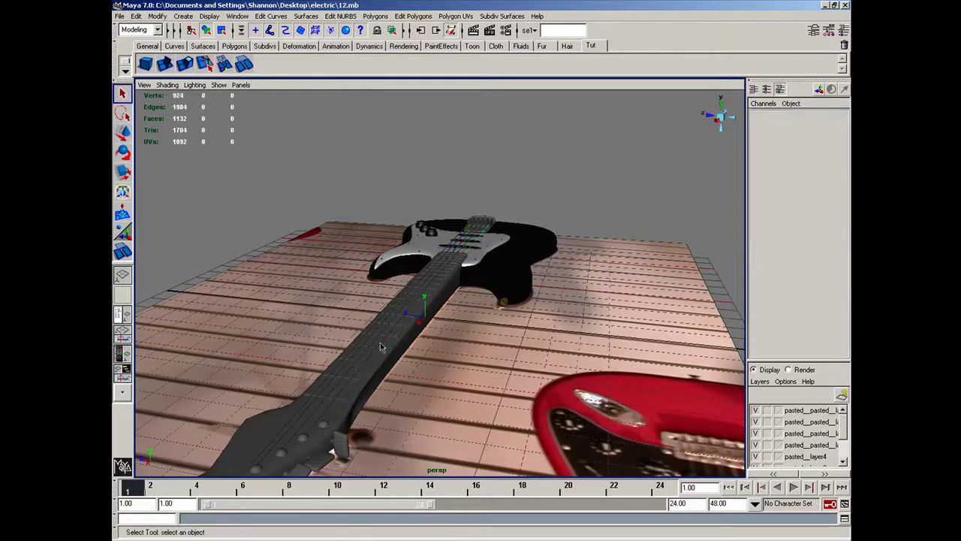
- Separate the combined bent strings into individual objects
{"action": "left_click", "coordinate": [380, 347]}
{"action": "right_click", "coordinate": [379, 346]}
{"action": "left_click", "coordinate": [376, 16]}
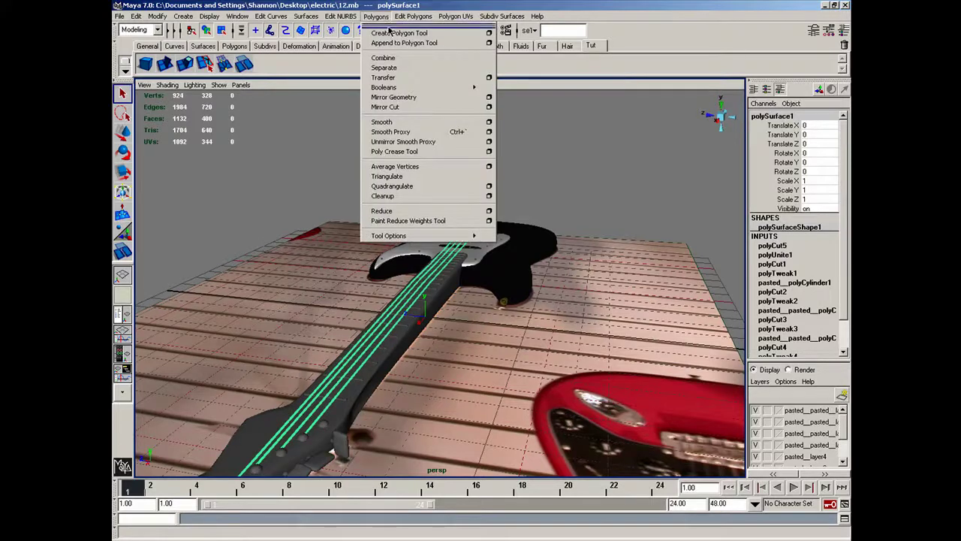
{"action": "left_click", "coordinate": [387, 67]}
- Duplicate the outermost bent string and move the copy -0.137 in Z into the deleted string's place
{"action": "left_click", "coordinate": [394, 332]}
{"action": "left_click", "coordinate": [388, 336]}
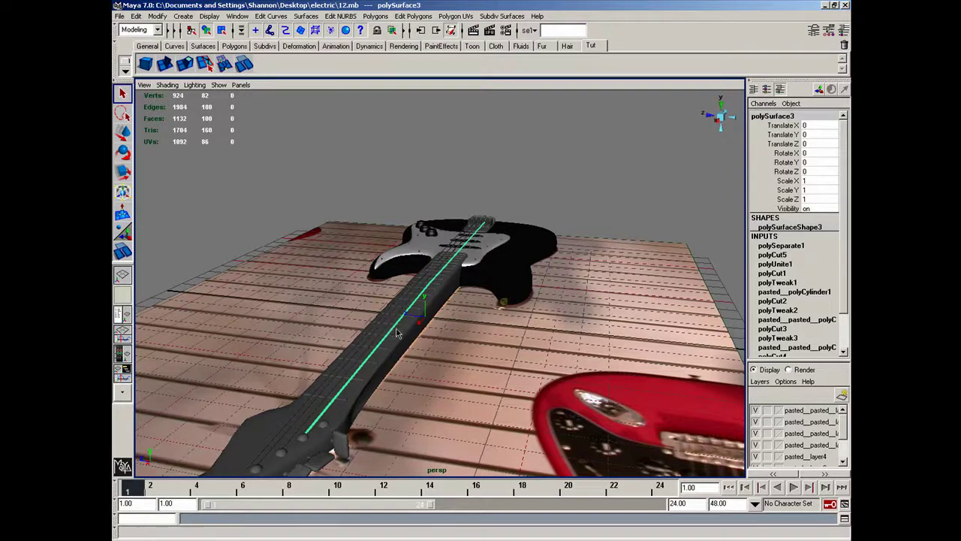
{"action": "key", "text": "ctrl+v"}
{"action": "key", "text": "w"}
{"action": "left_click_drag", "start_coordinate": [402, 269], "coordinate": [405, 265]}
- Select the headstock-end vertices of the duplicated string and fit them to the tuning post nearest the neck
{"action": "right_click_drag", "start_coordinate": [350, 360], "coordinate": [382, 345]}
{"action": "middle_click_drag", "start_coordinate": [383, 346], "coordinate": [394, 357], "text": "alt"}
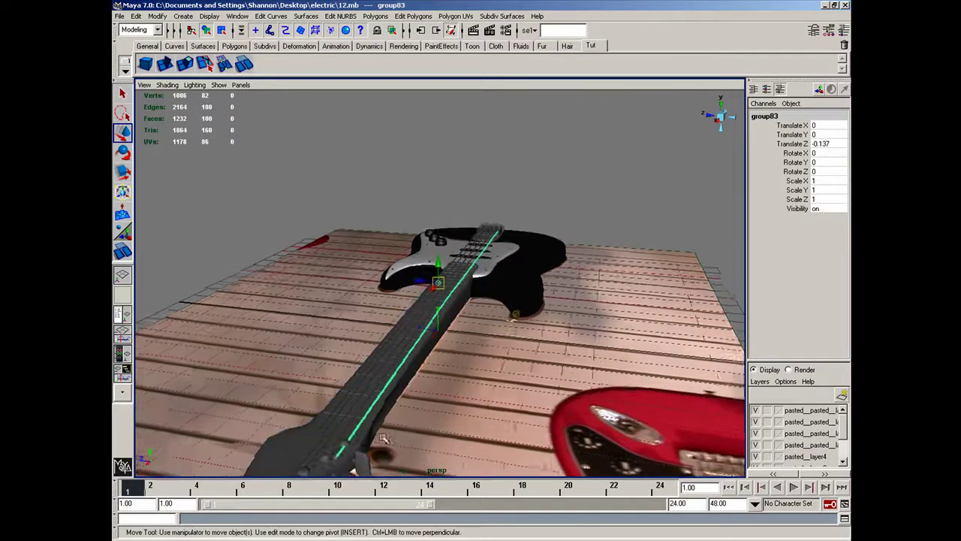
{"action": "right_click_drag", "start_coordinate": [394, 357], "coordinate": [380, 426], "text": "alt"}
{"action": "middle_click_drag", "start_coordinate": [379, 426], "coordinate": [451, 291], "text": "alt"}
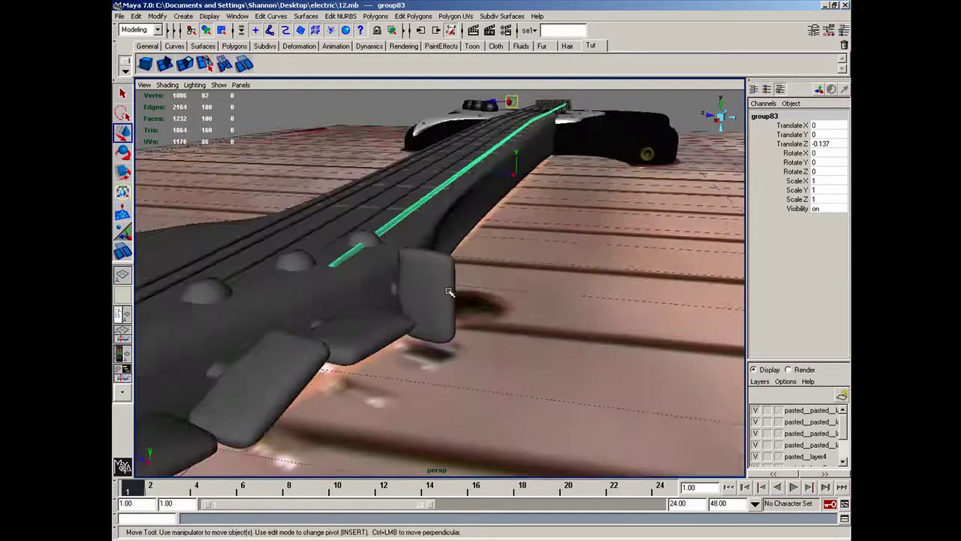
{"action": "right_click_drag", "start_coordinate": [451, 291], "coordinate": [367, 277], "text": "alt"}
{"action": "right_click_drag", "start_coordinate": [202, 230], "coordinate": [169, 229]}
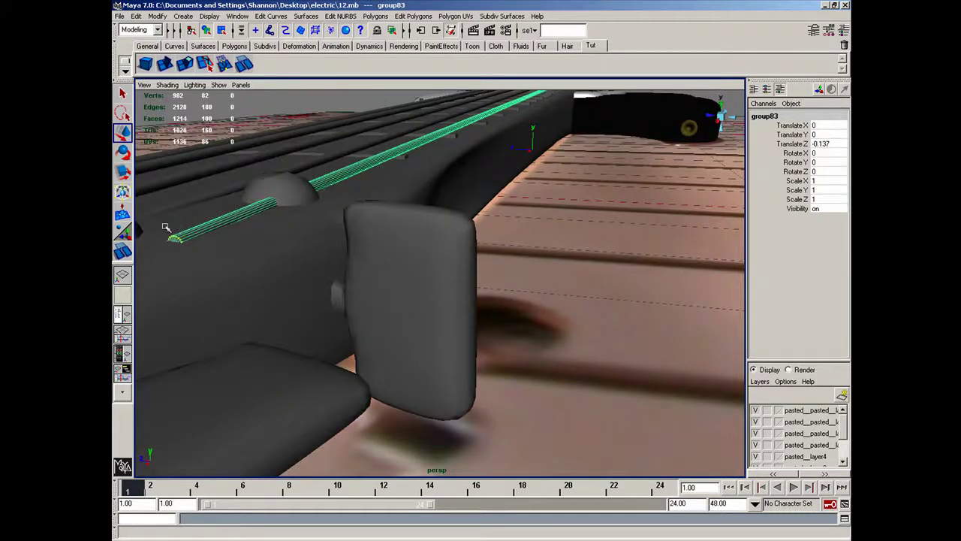
{"action": "left_click_drag", "start_coordinate": [157, 226], "coordinate": [156, 318]}
- Adjust the bridge-end vertices of the duplicated string to meet its bridge saddle
{"action": "middle_click_drag", "start_coordinate": [458, 154], "coordinate": [199, 369], "text": "alt"}
{"action": "right_click_drag", "start_coordinate": [199, 369], "coordinate": [256, 370], "text": "alt"}
{"action": "left_click_drag", "start_coordinate": [256, 370], "coordinate": [275, 312], "text": "alt"}
{"action": "middle_click_drag", "start_coordinate": [293, 312], "coordinate": [560, 289], "text": "alt"}
{"action": "left_click_drag", "start_coordinate": [560, 290], "coordinate": [457, 303], "text": "alt"}
{"action": "middle_click_drag", "start_coordinate": [573, 309], "coordinate": [141, 316], "text": "alt"}
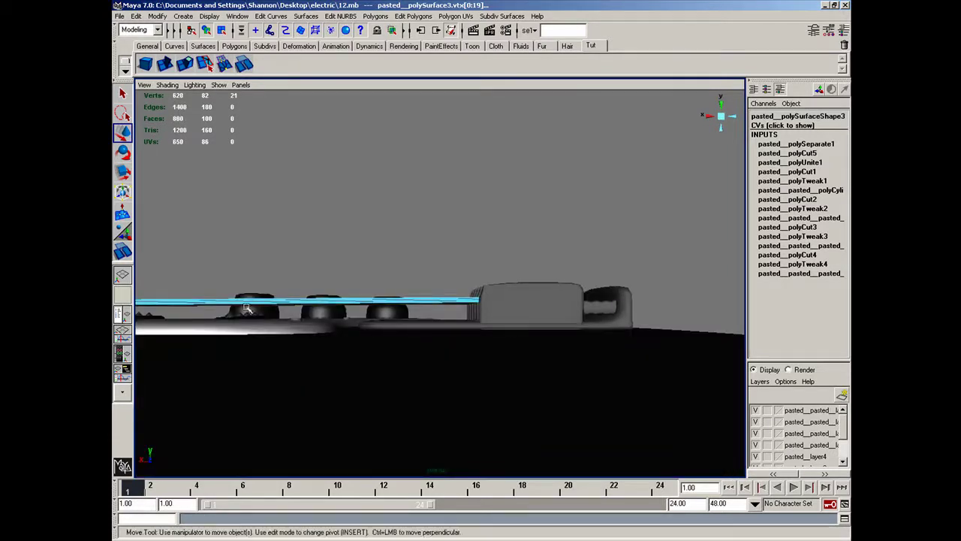
{"action": "key", "text": "space"}
{"action": "left_click_drag", "start_coordinate": [320, 260], "coordinate": [443, 301]}
- Return to object mode, clear the selection and inspect the whole guitar with its strings from several angles
{"action": "key", "text": "F8"}
{"action": "left_click", "coordinate": [526, 187]}
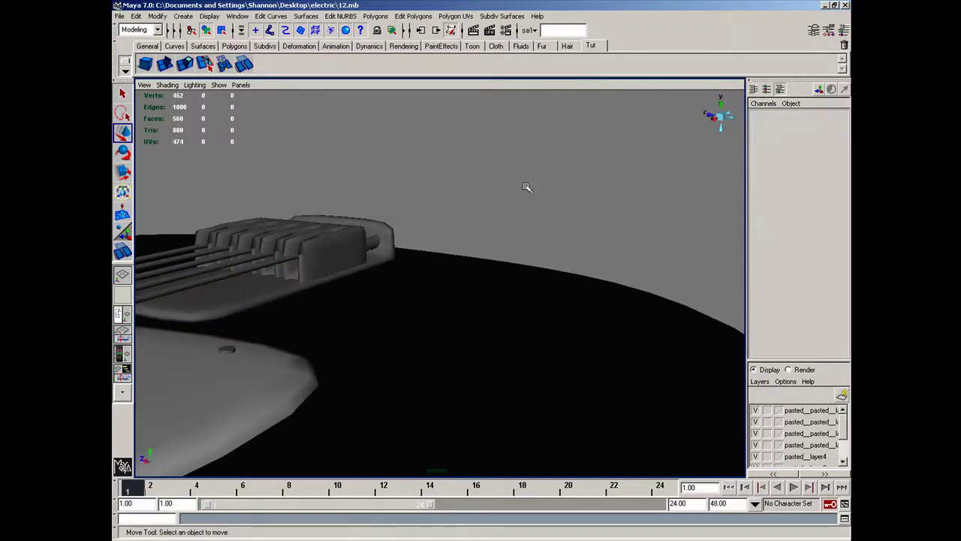
{"action": "key", "text": "a"}
{"action": "left_click_drag", "start_coordinate": [311, 321], "coordinate": [565, 338], "text": "alt"}
{"action": "left_click_drag", "start_coordinate": [403, 332], "coordinate": [459, 313], "text": "alt"}
{"action": "middle_click_drag", "start_coordinate": [458, 310], "coordinate": [398, 301], "text": "alt"}
{"action": "left_click_drag", "start_coordinate": [398, 300], "coordinate": [397, 300], "text": "alt"}
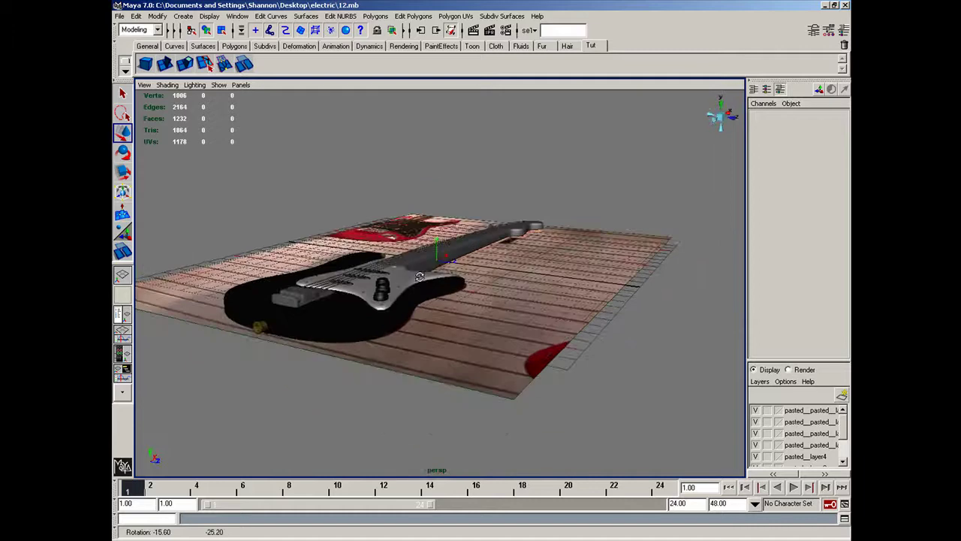